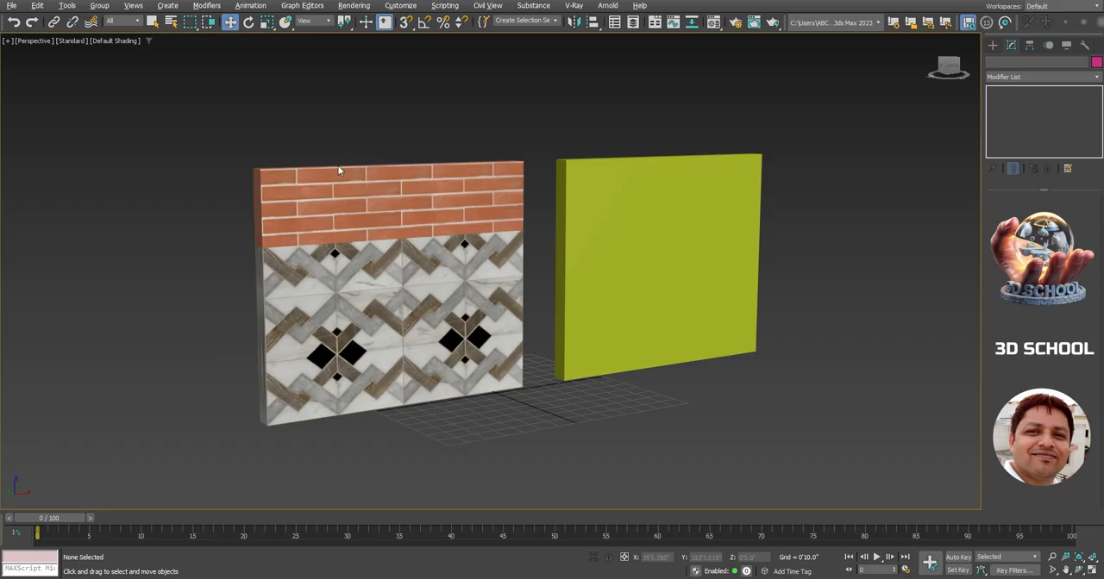
Set the textured wall's UVW Map gizmo to a width of 12'1.44" and a height of 10'8.4"
click(346, 188)
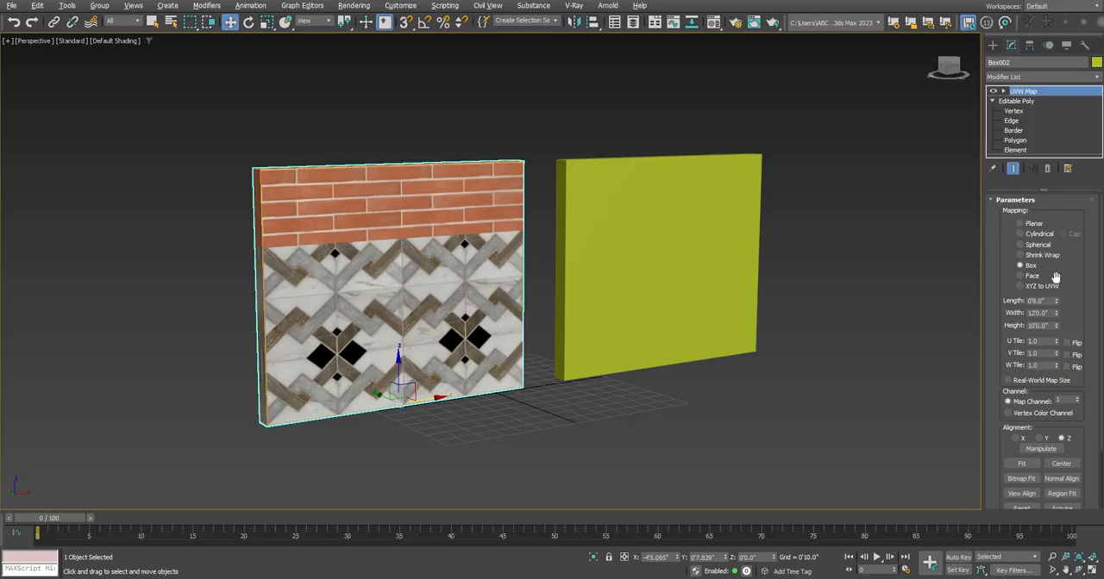
drag(1056, 334, 1052, 314)
click(1056, 316)
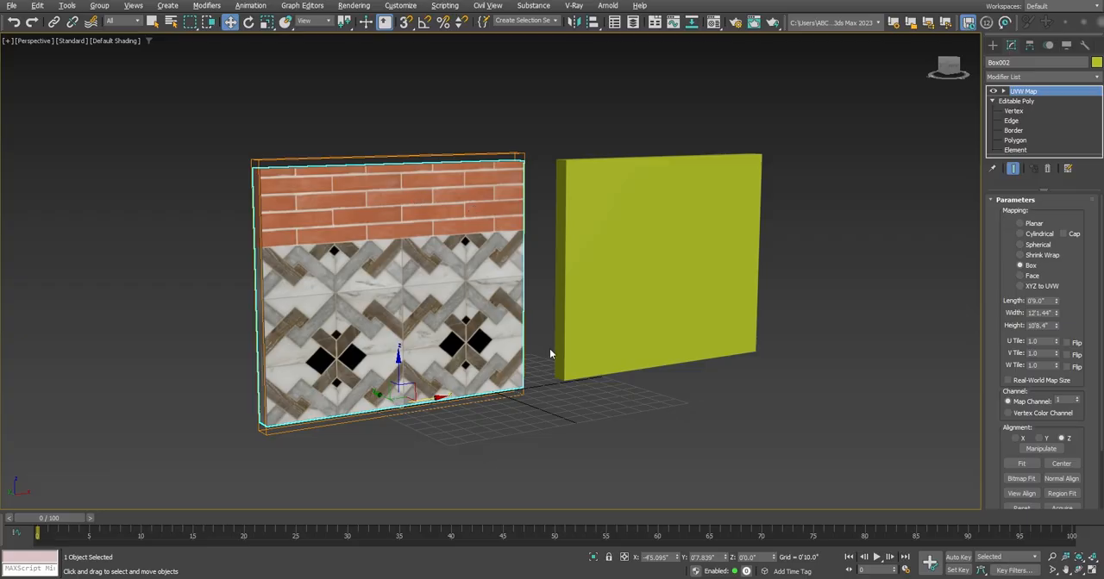
Select the plain green wall, display edged faces in the viewport and enter its polygon sub-object level
click(613, 340)
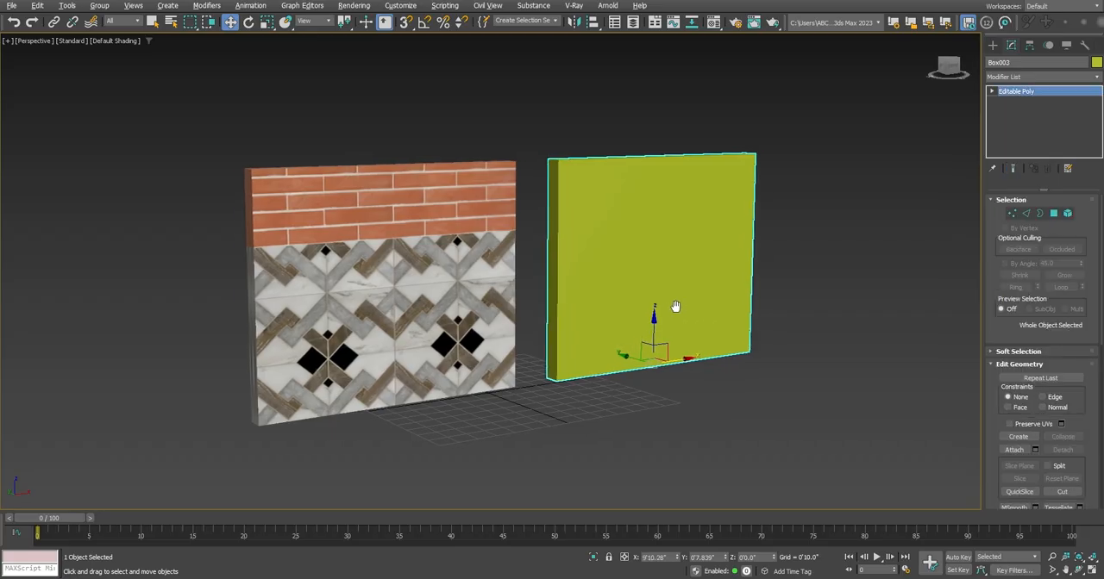
middle_drag(672, 305, 596, 311)
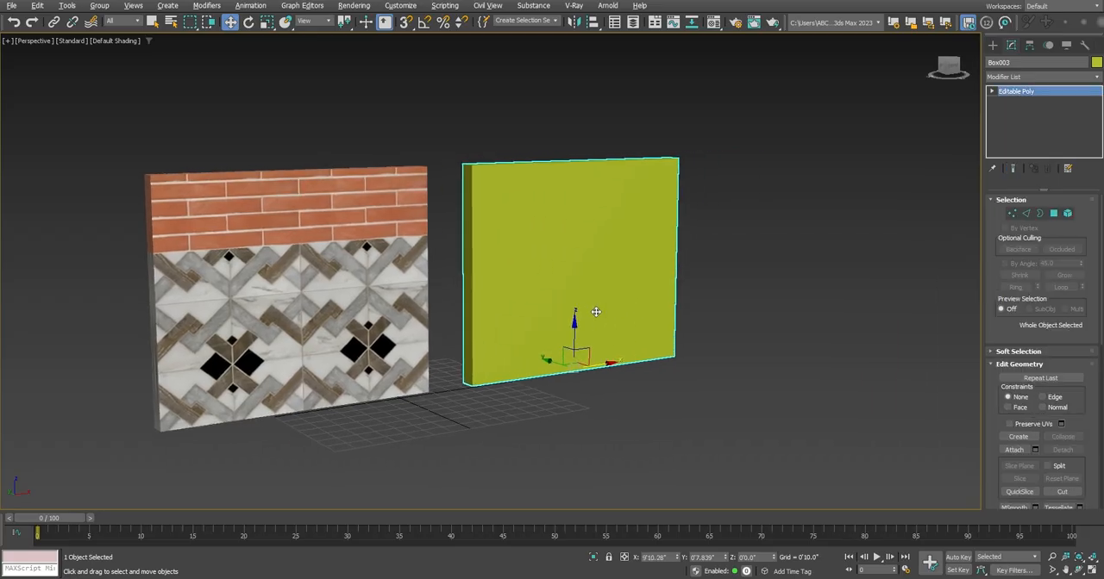
key(F4)
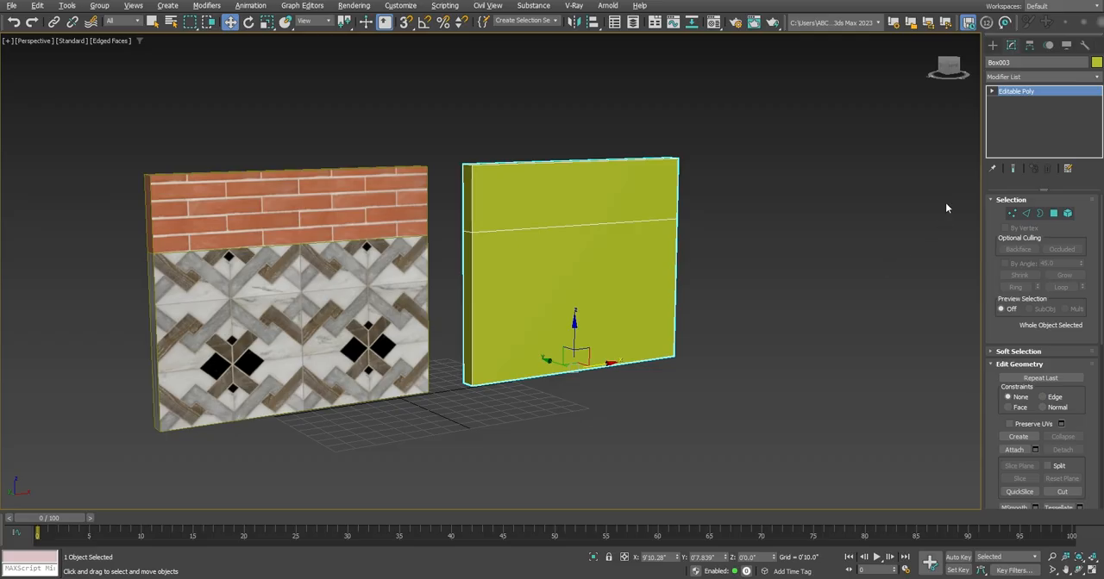
click(993, 92)
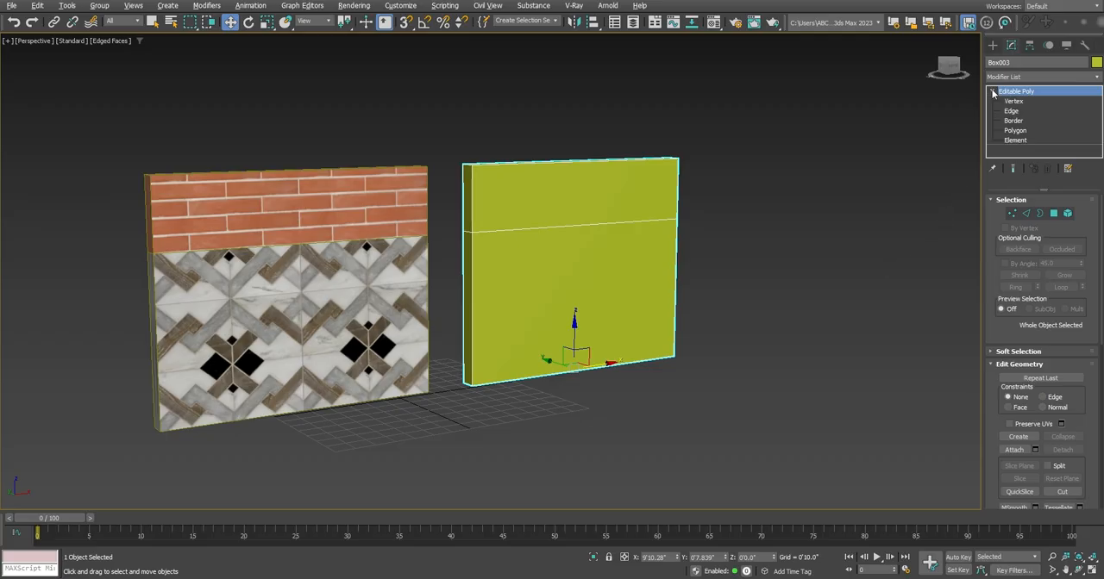
click(1015, 133)
Select all polygons of the green wall's lower section and set their material ID
alt+middle_drag(847, 240, 822, 224)
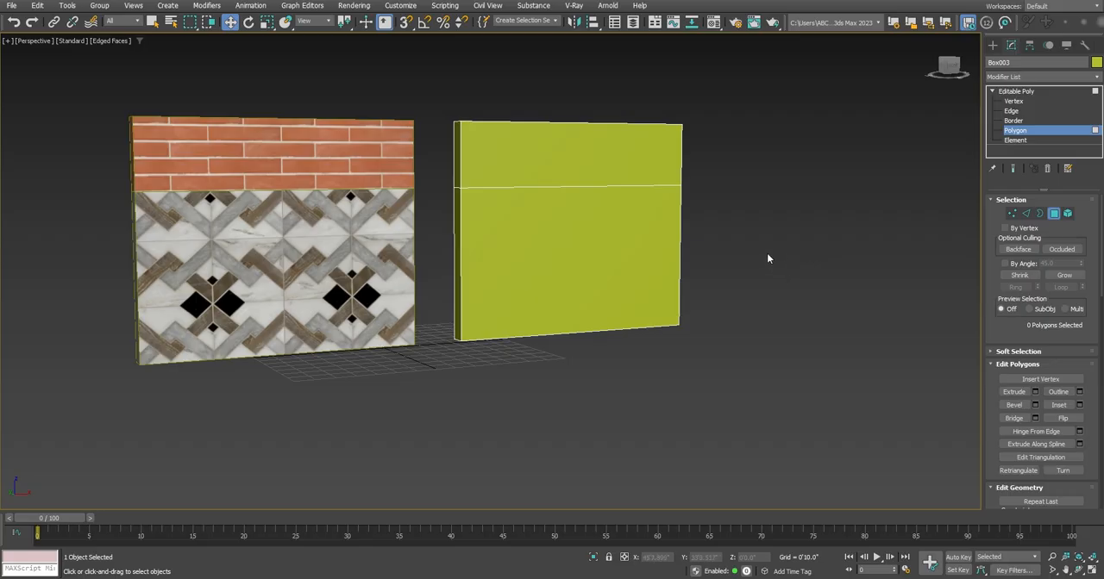
drag(762, 256, 452, 368)
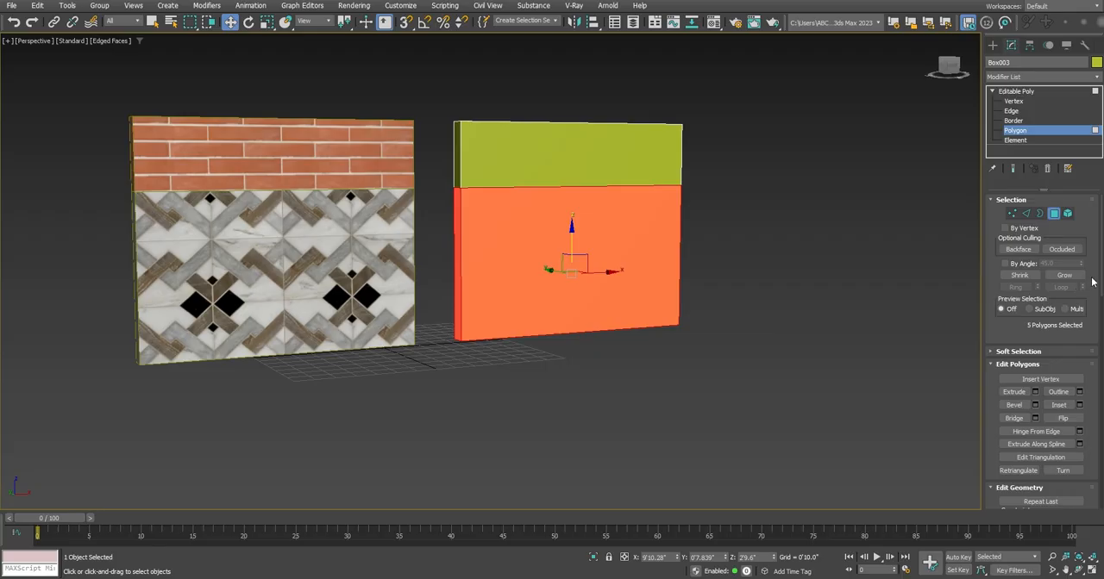
drag(1100, 271, 1092, 382)
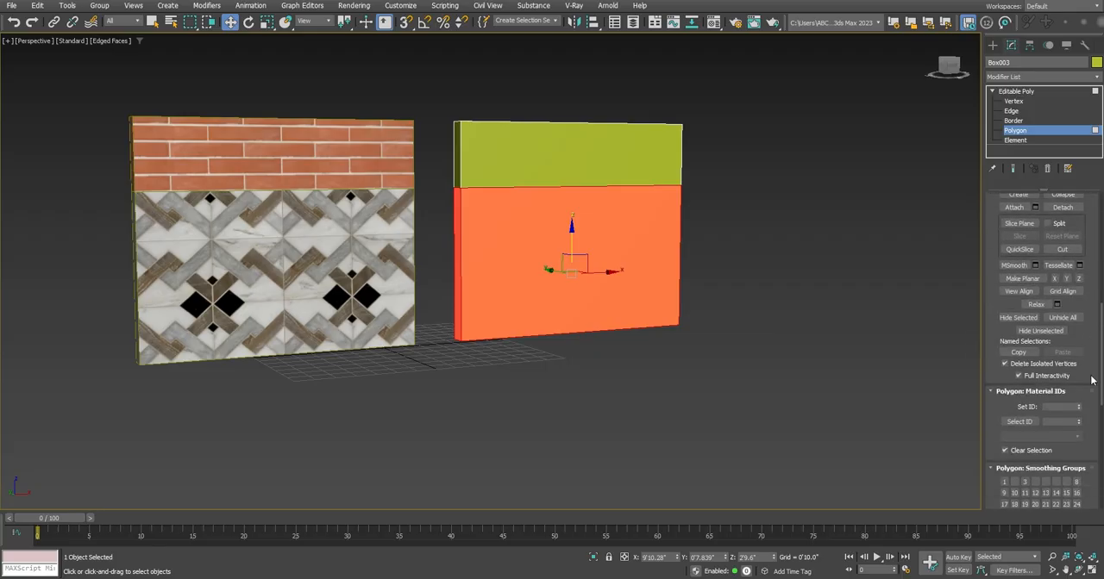
click(1053, 406)
Assign material ID 2 to the polygons of the green wall's upper section and return to object level
drag(732, 100, 448, 147)
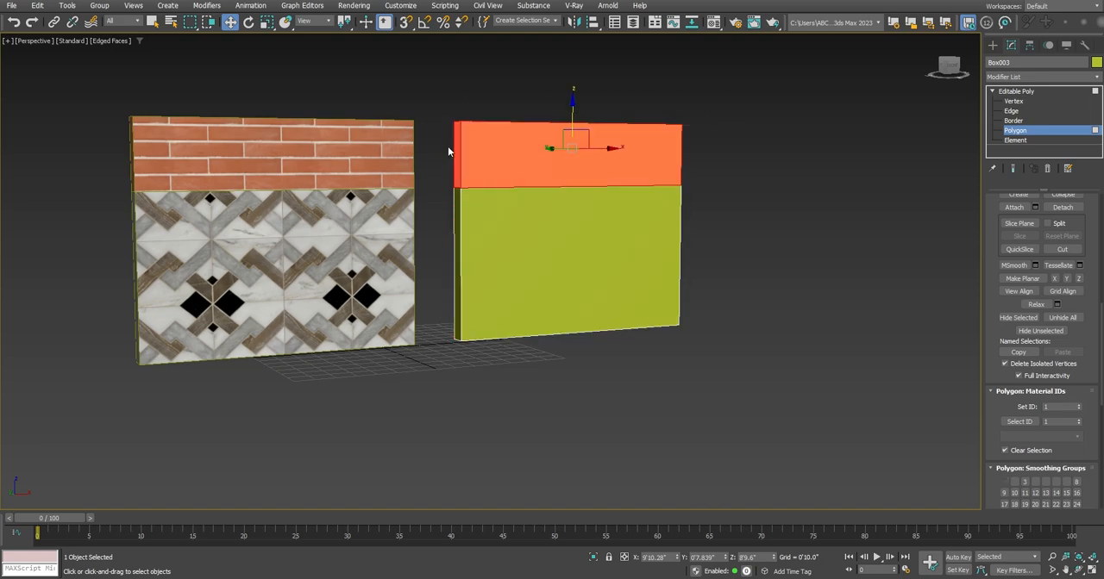
click(1045, 407)
text(2)
key(Return)
click(1026, 92)
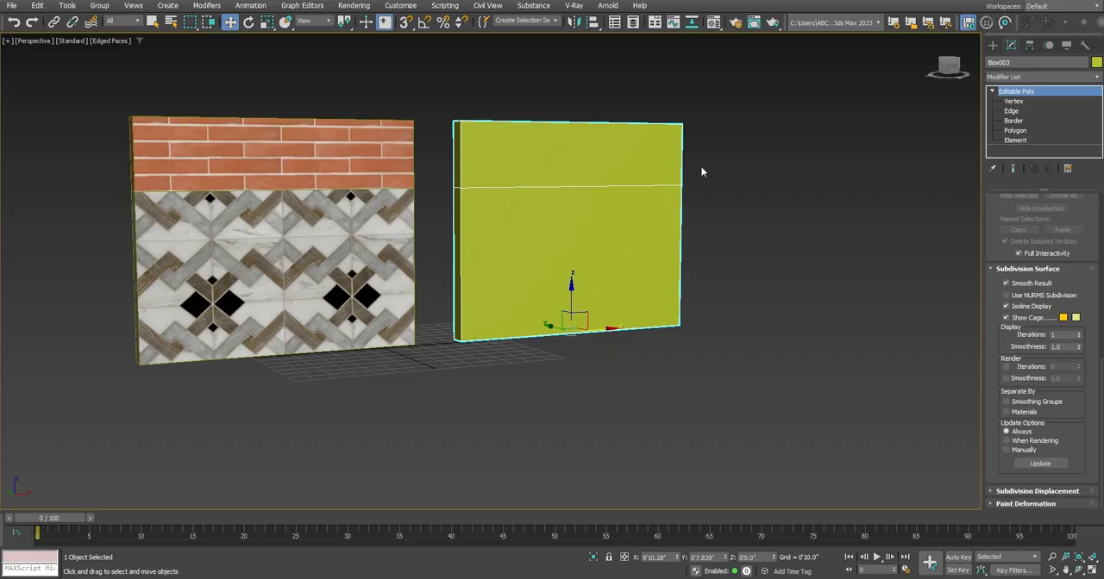
Check which renderer is assigned in the render setup
click(736, 23)
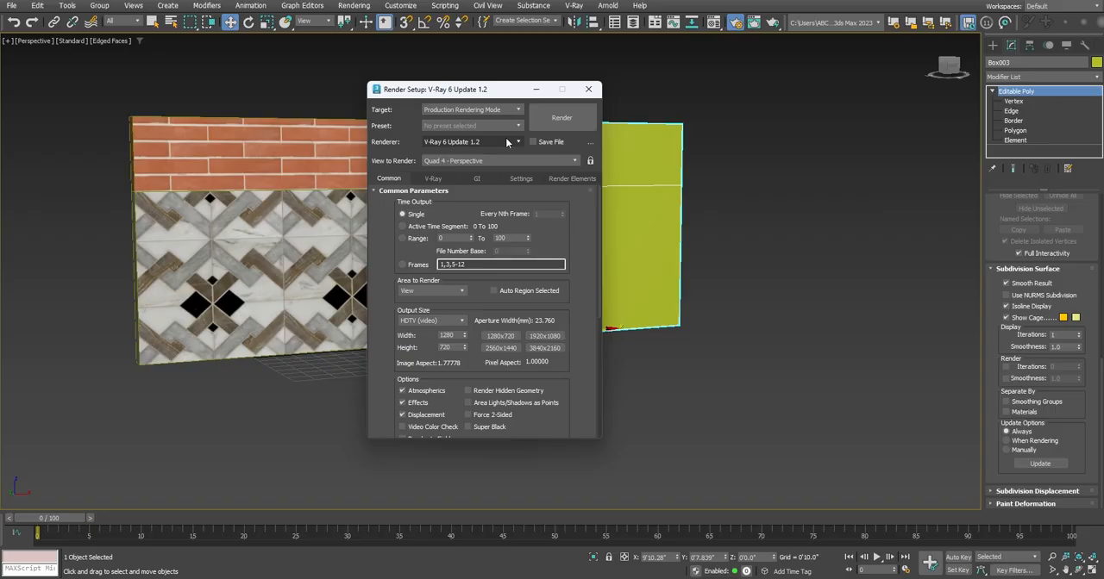
click(507, 142)
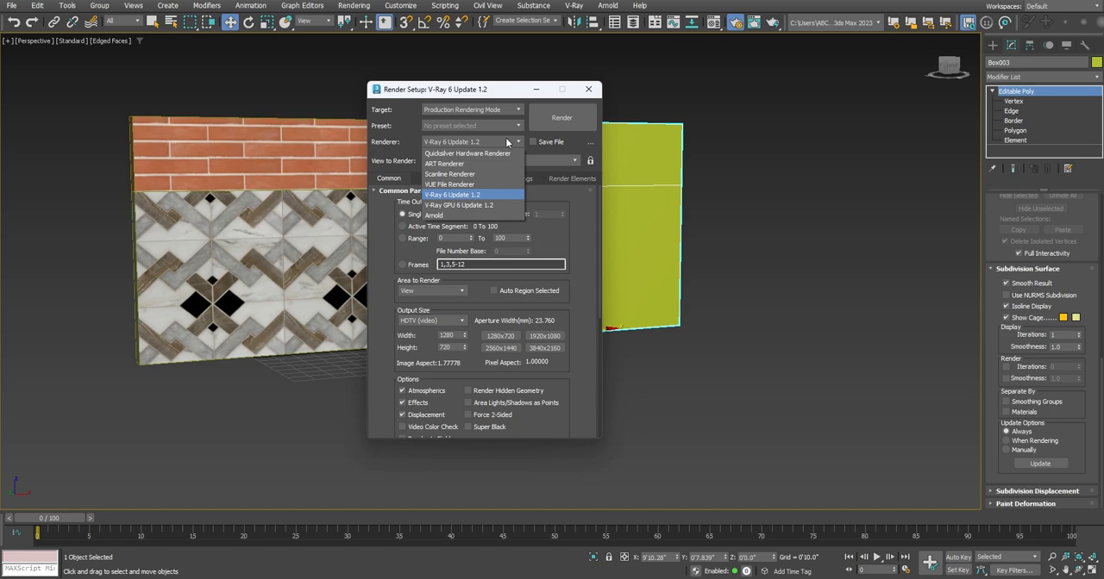
click(507, 142)
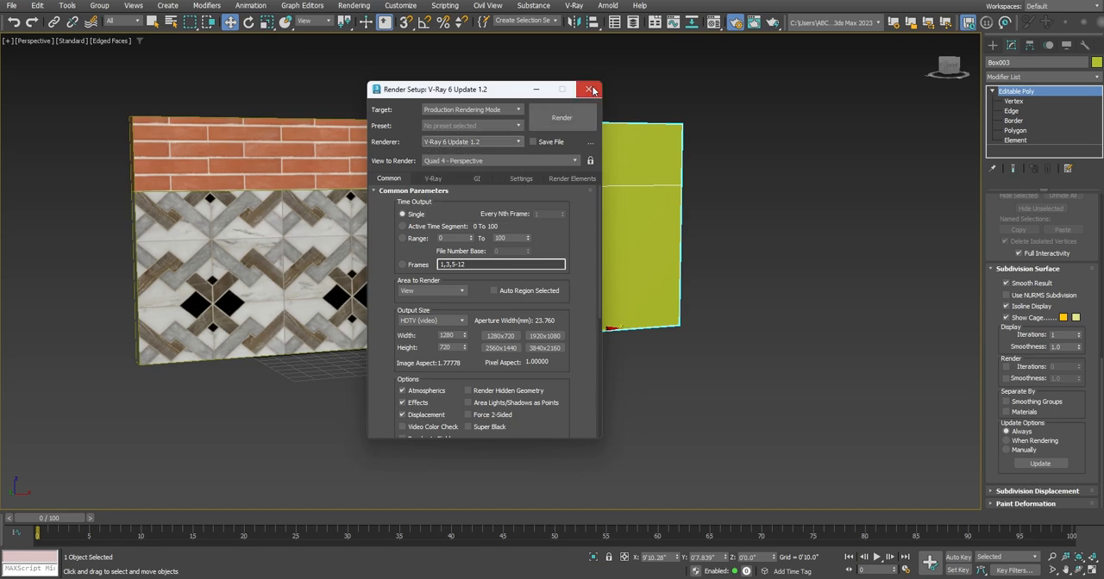
click(589, 89)
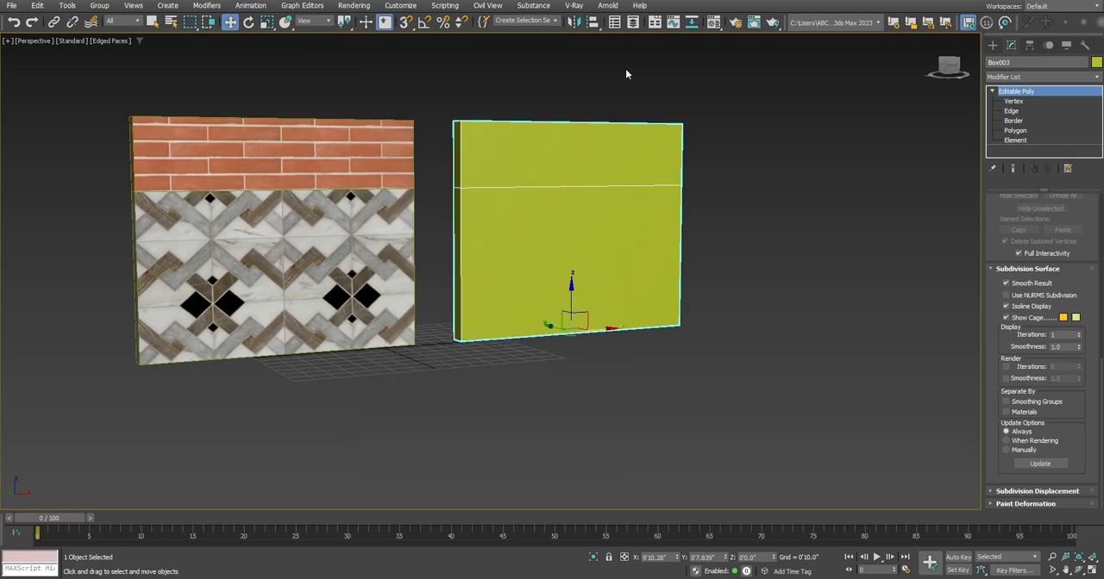
Load a Multi/Sub-Object material into the third sample slot of the Material Editor
click(715, 26)
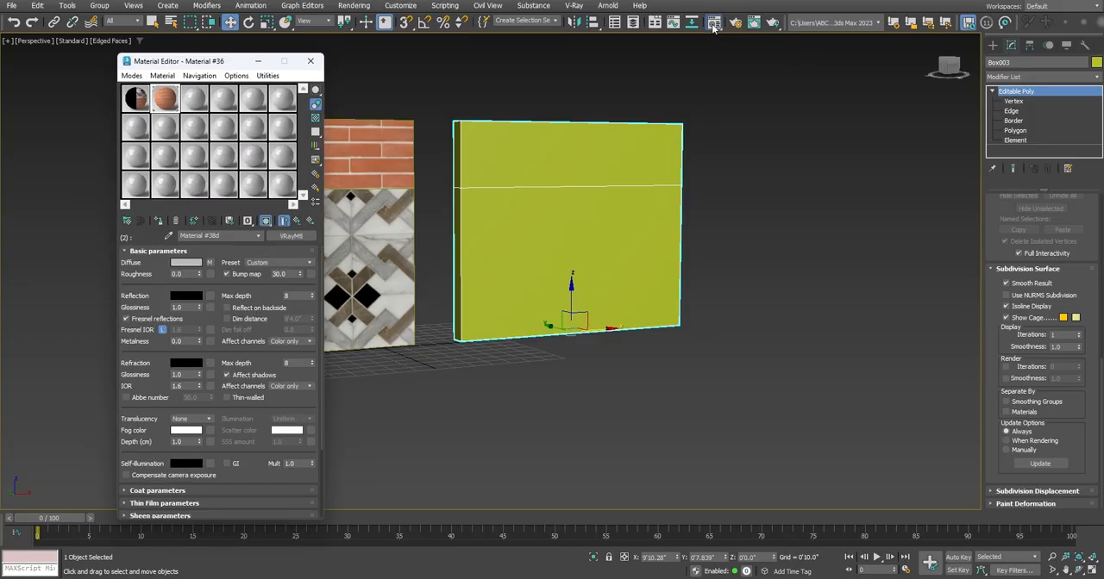
click(195, 100)
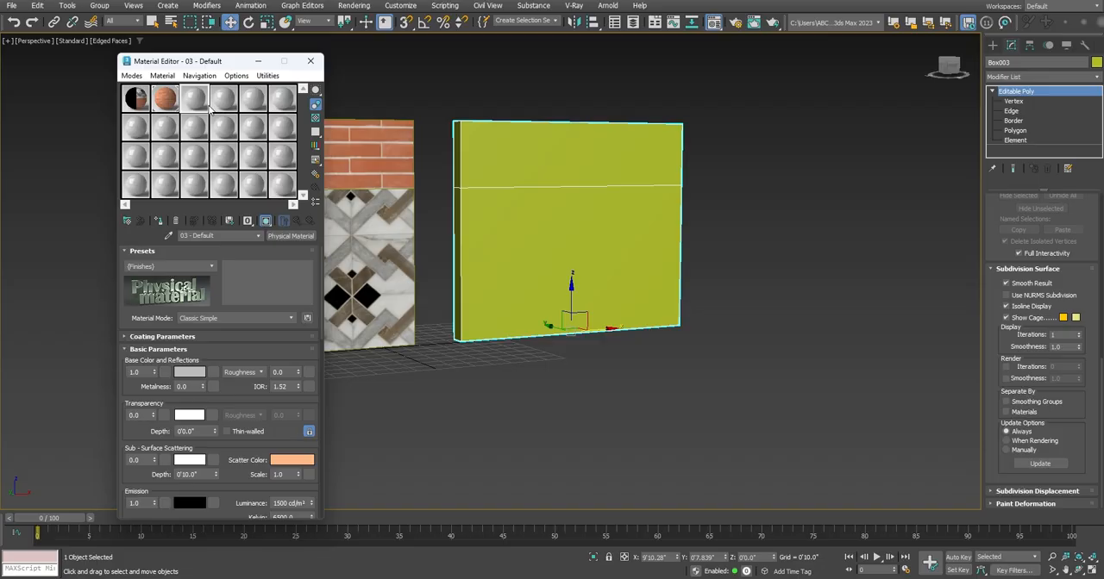
click(131, 222)
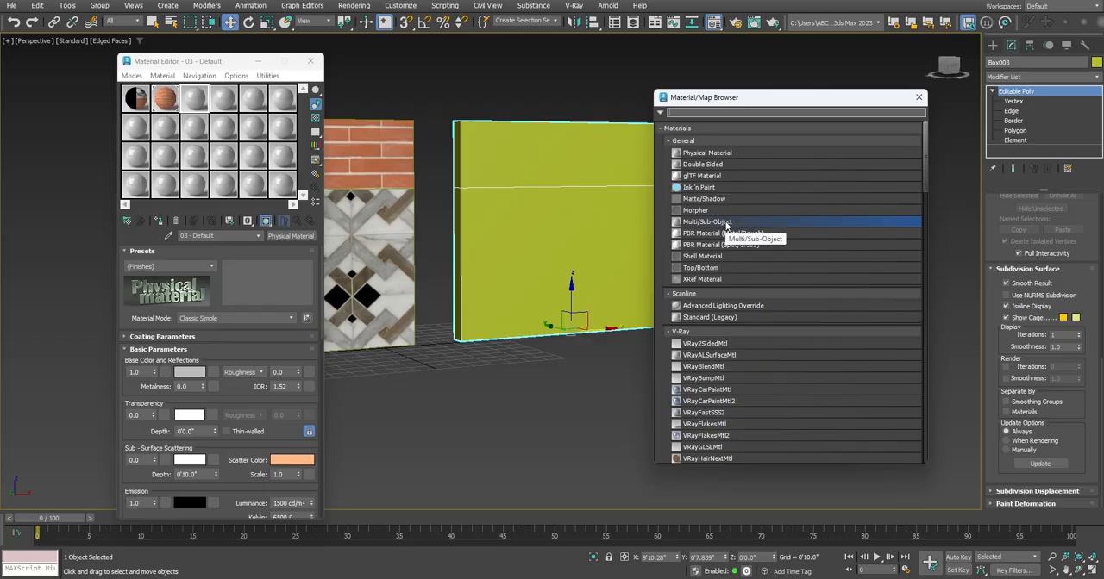
double_click(726, 222)
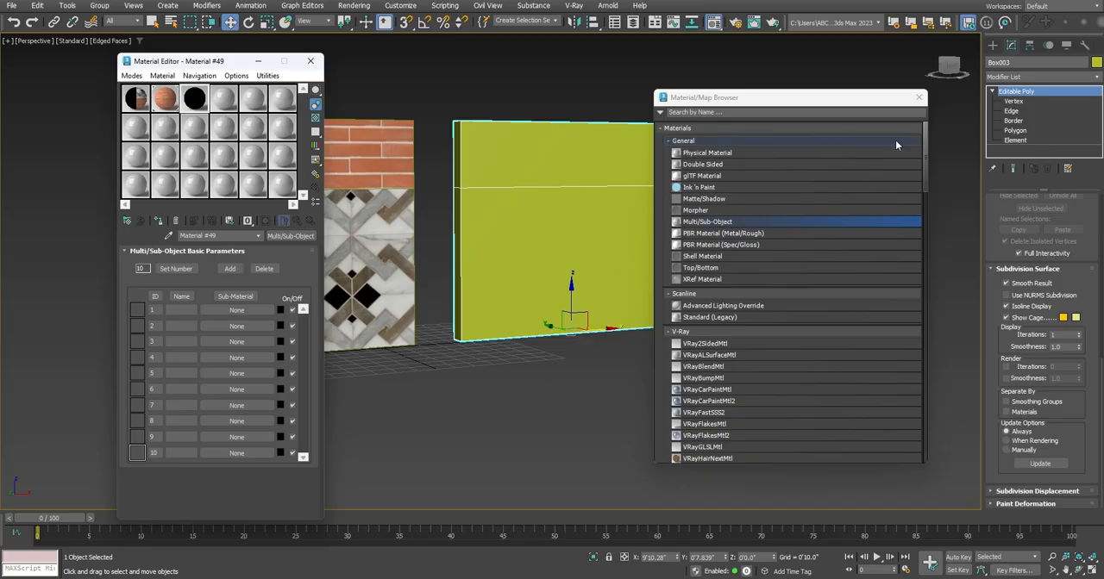
click(919, 99)
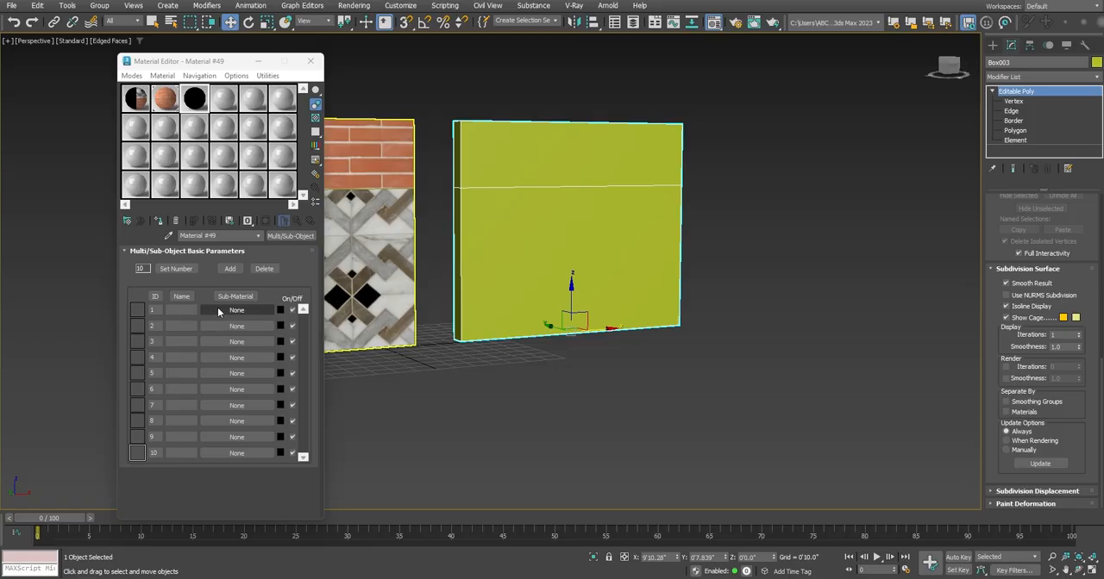
Assign a VRayMtl as the sub-material for ID 1
click(219, 311)
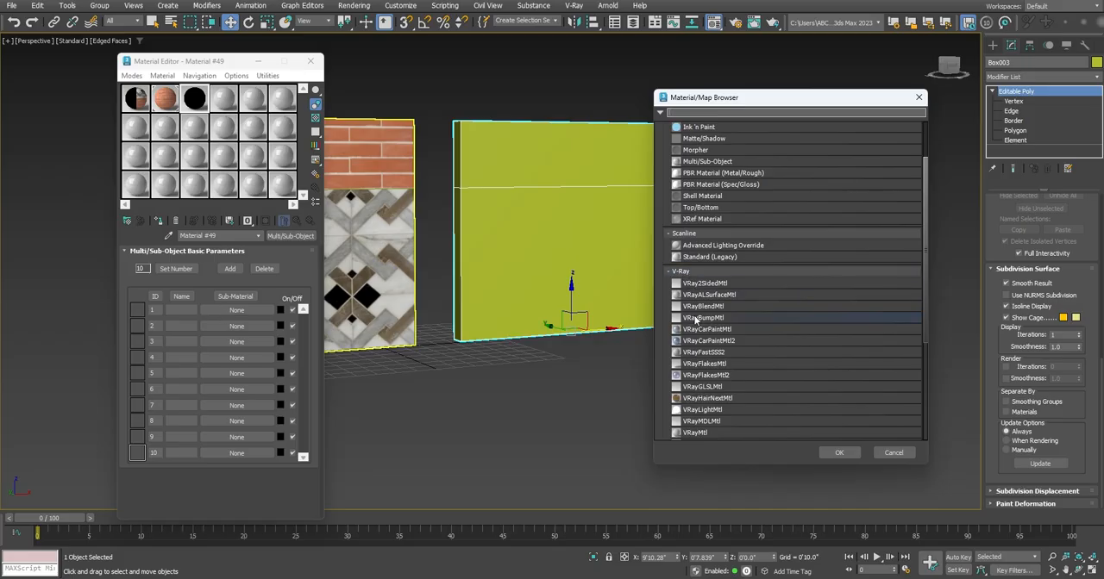
click(713, 434)
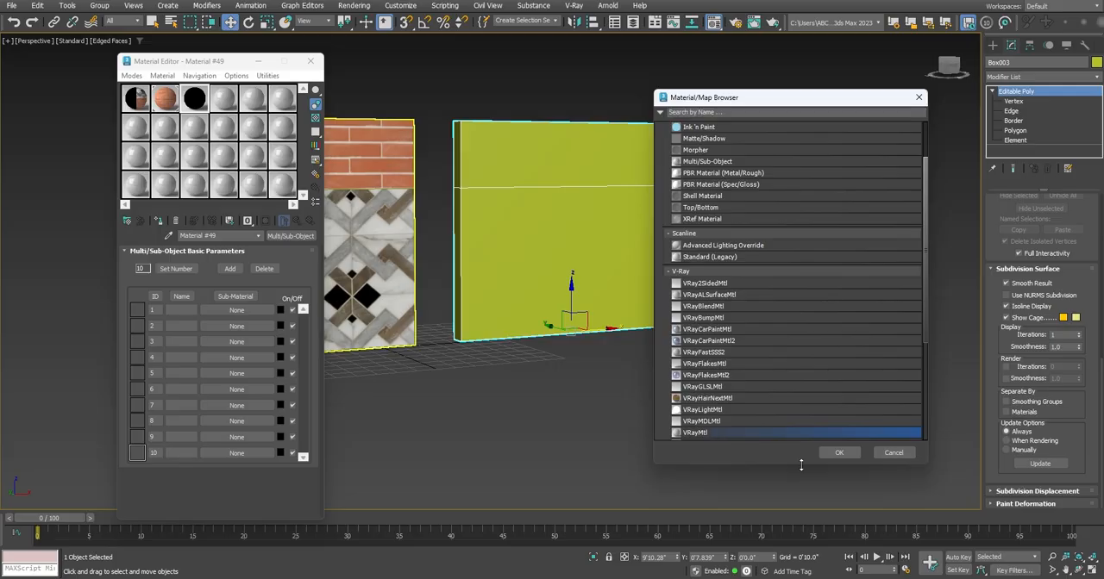
click(838, 453)
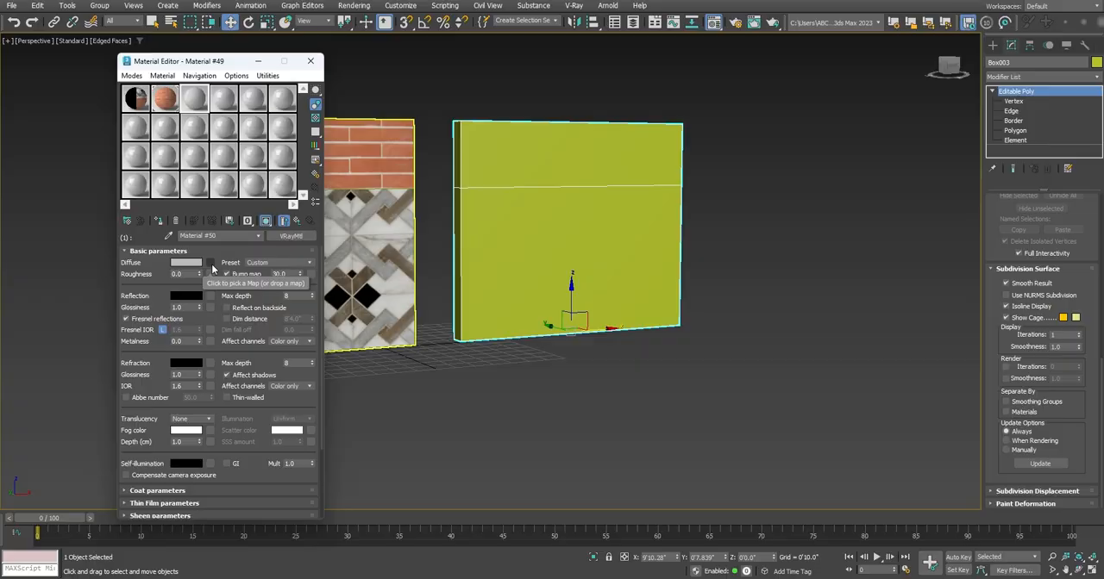
Load tile marble seamless.jpg as the diffuse bitmap of sub-material 1 and return to the Multi/Sub-Object level
click(212, 268)
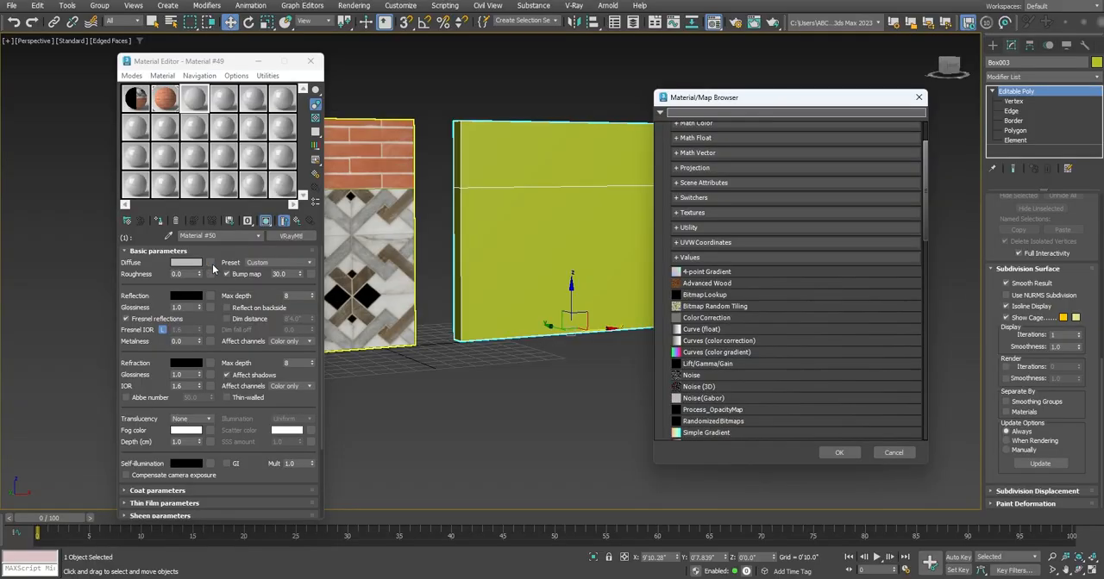
drag(925, 204, 923, 273)
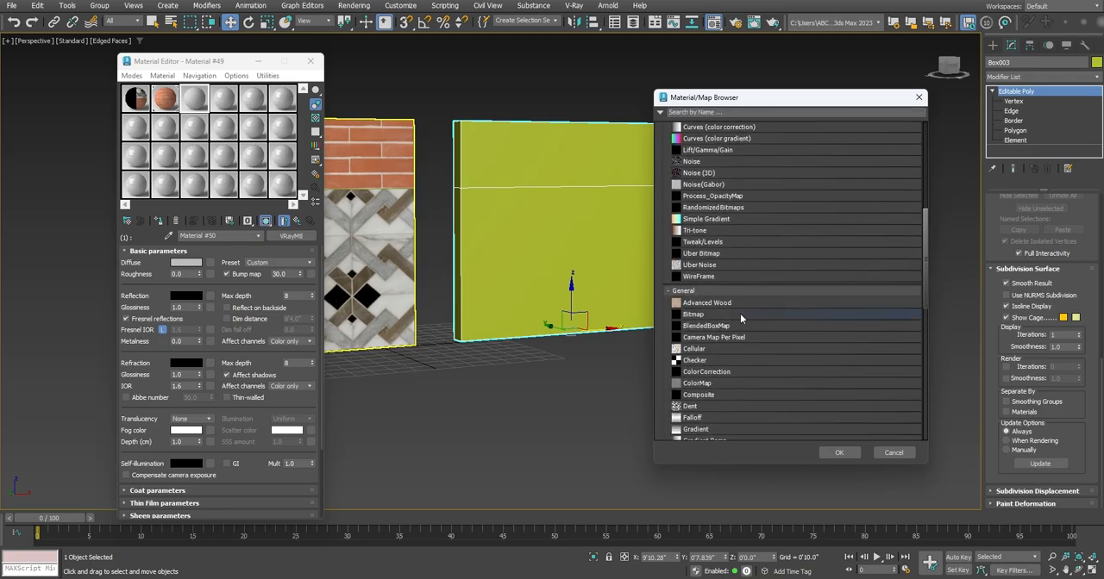
click(695, 316)
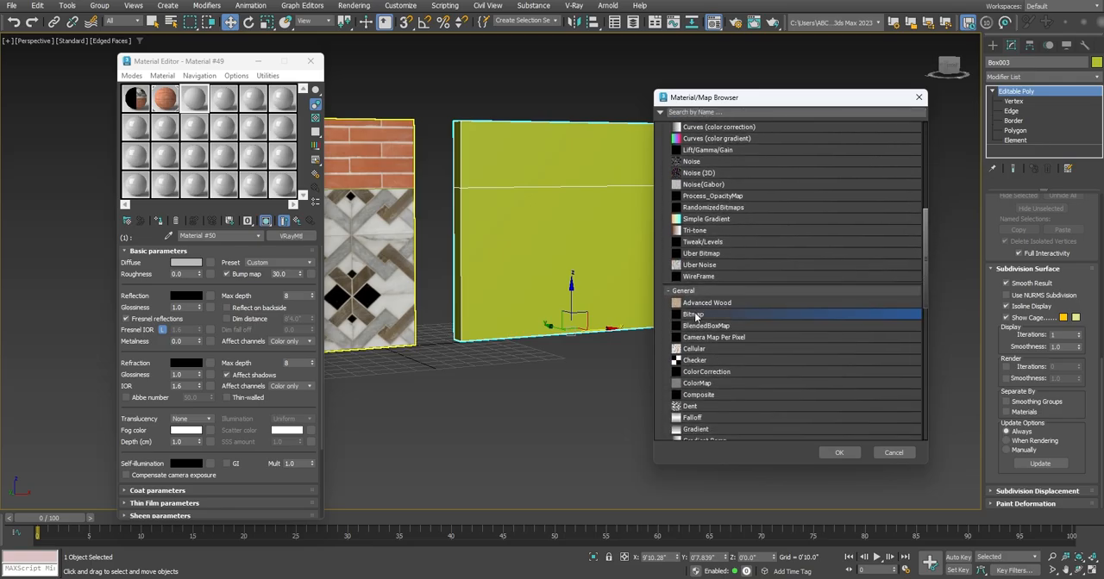
click(837, 452)
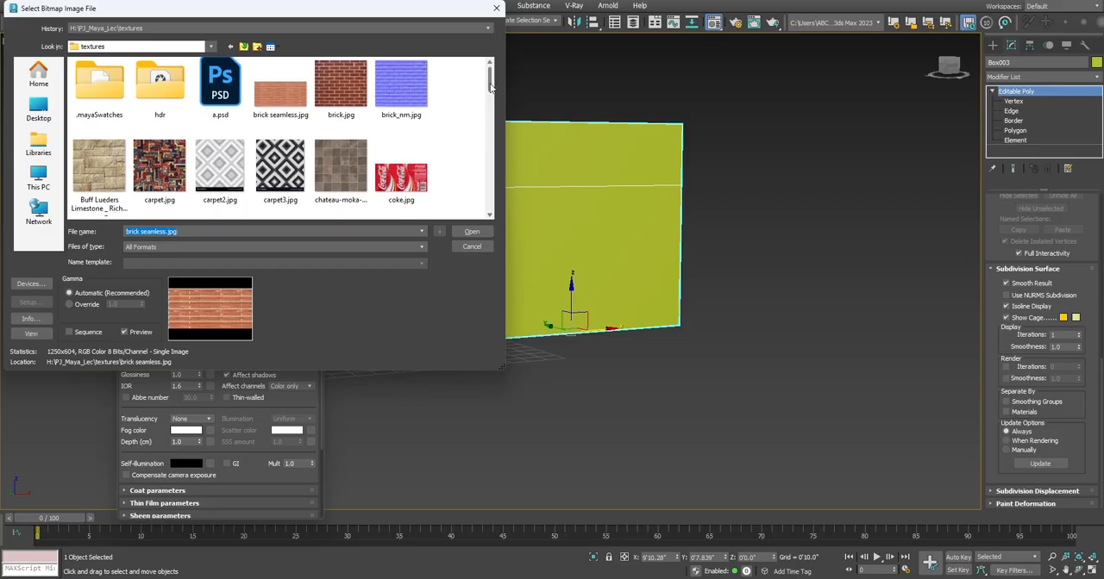
drag(490, 84, 488, 159)
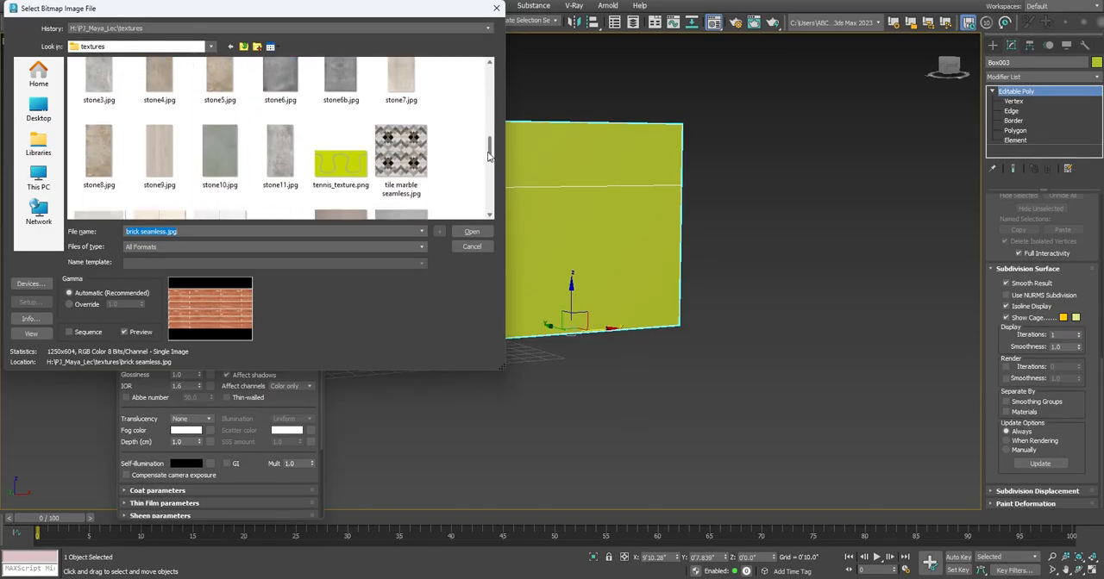
click(420, 170)
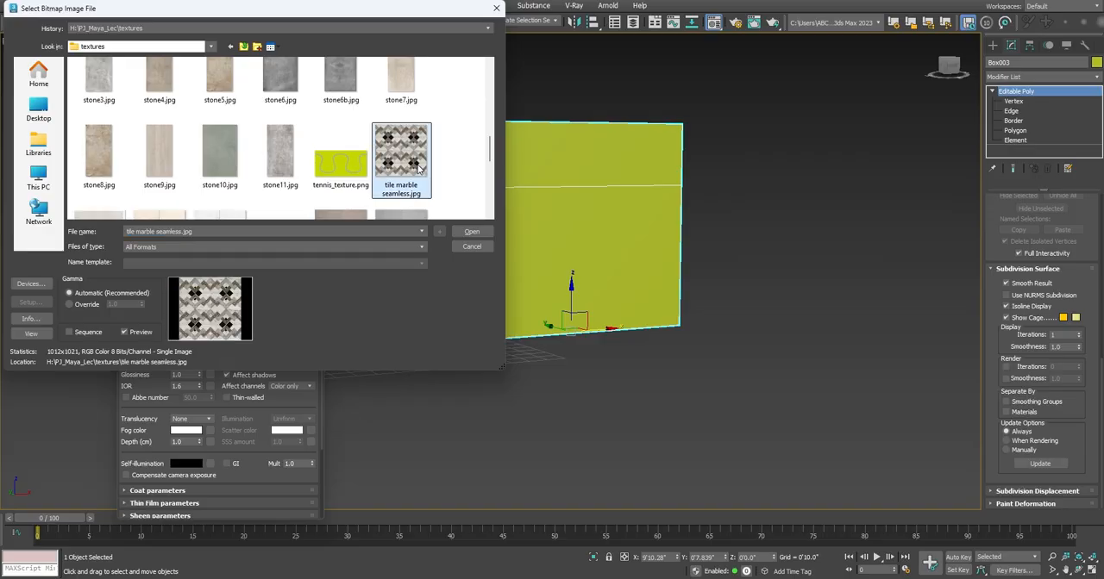
click(472, 233)
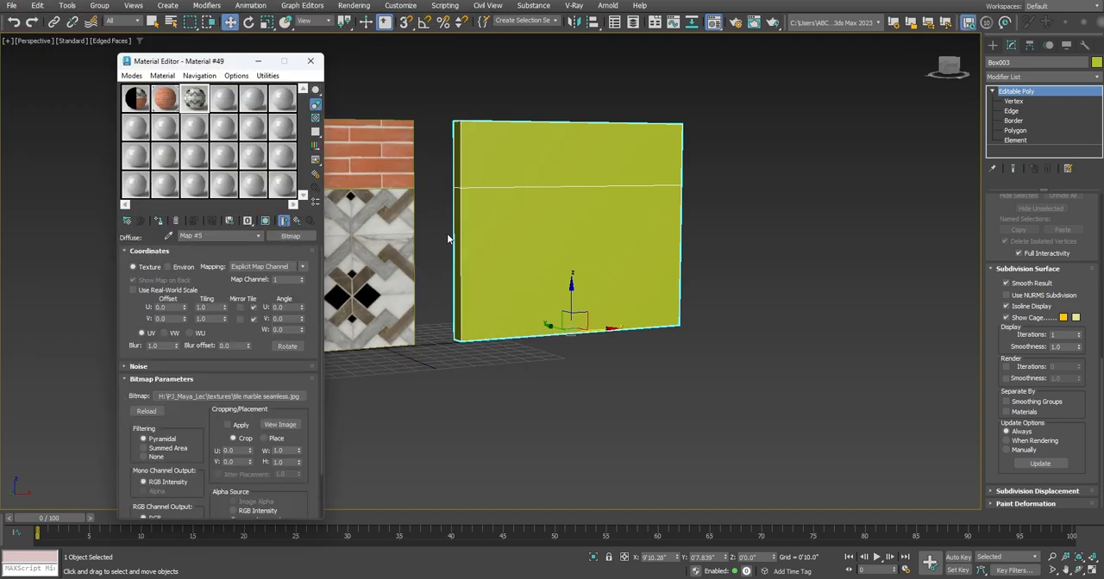
click(295, 222)
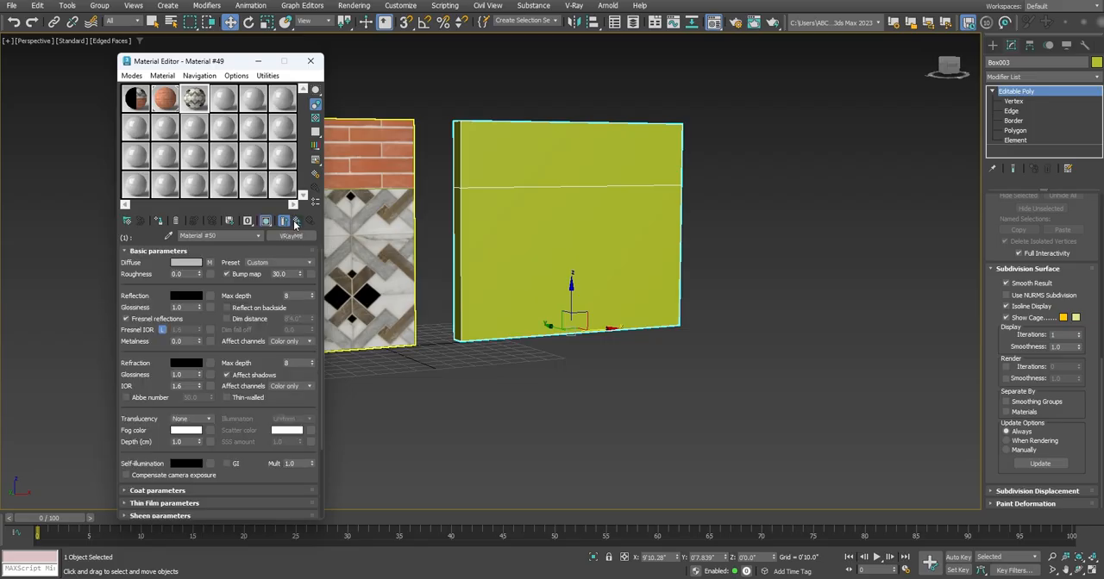
click(295, 223)
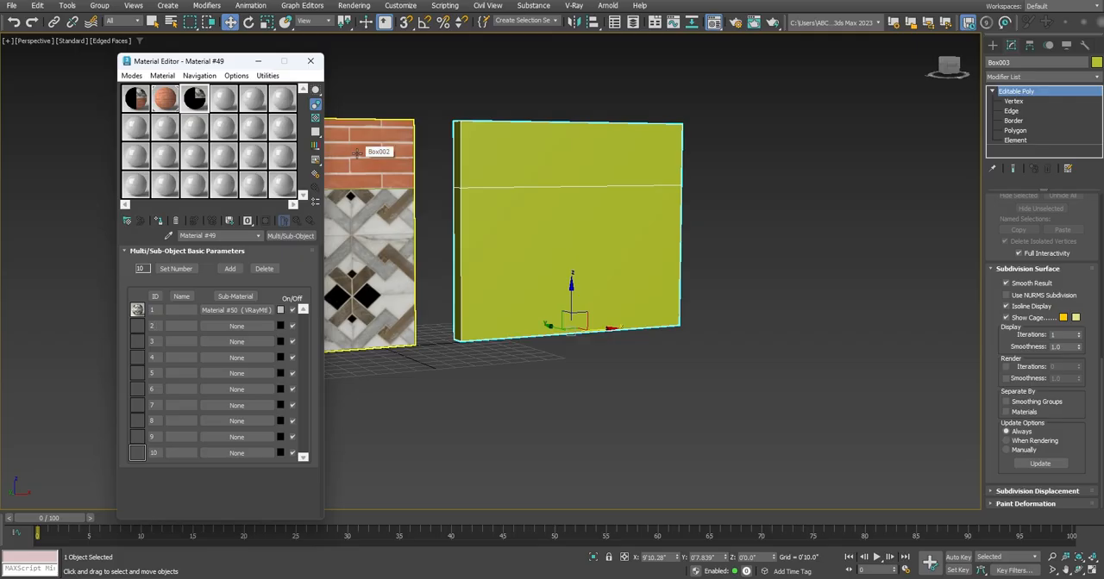
Assign a VRayMtl as the sub-material for ID 2
click(234, 327)
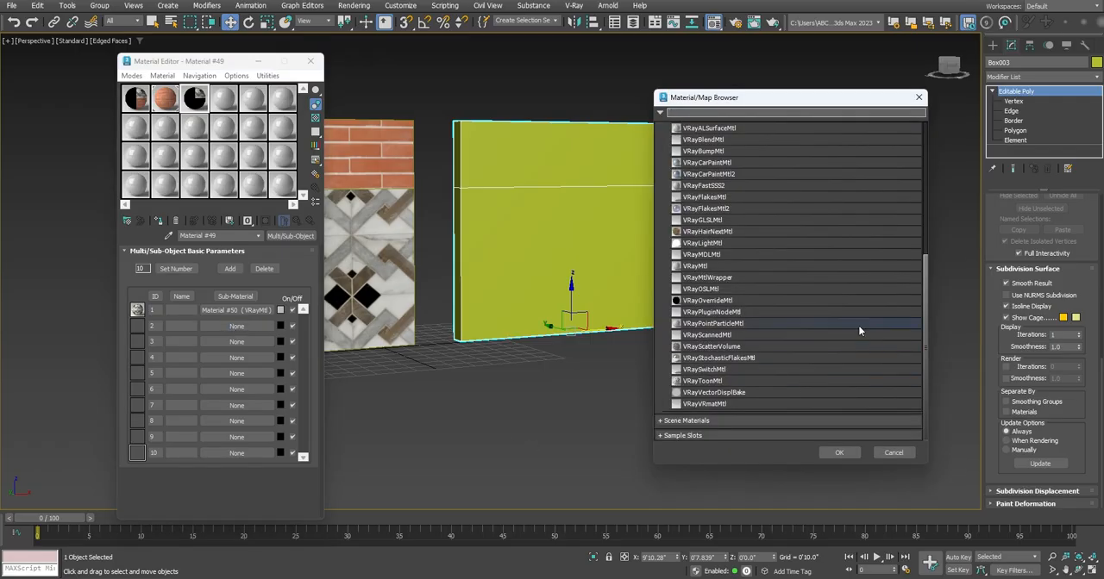
click(706, 267)
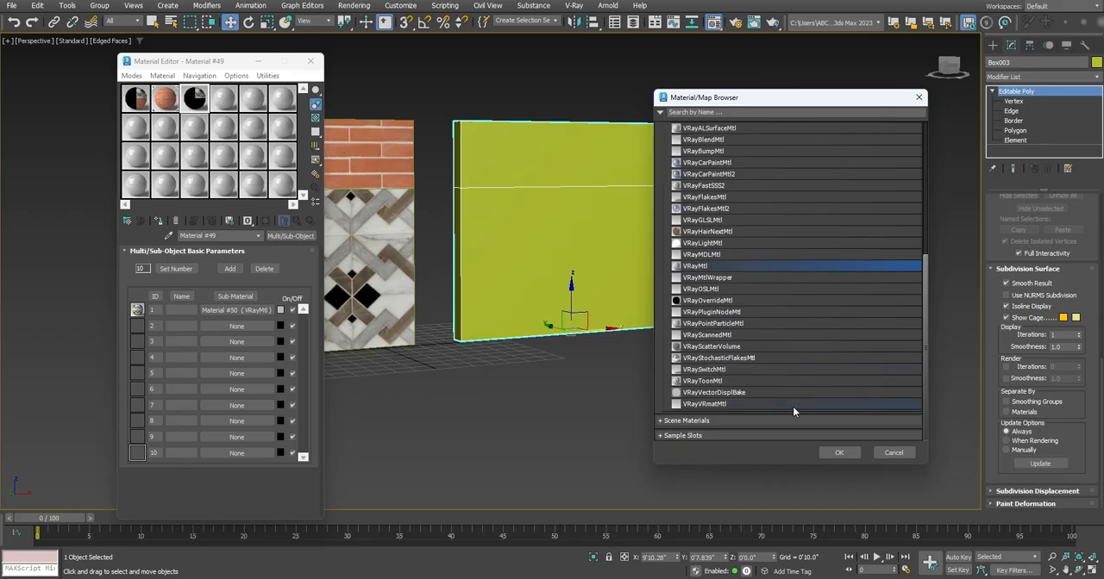
click(833, 453)
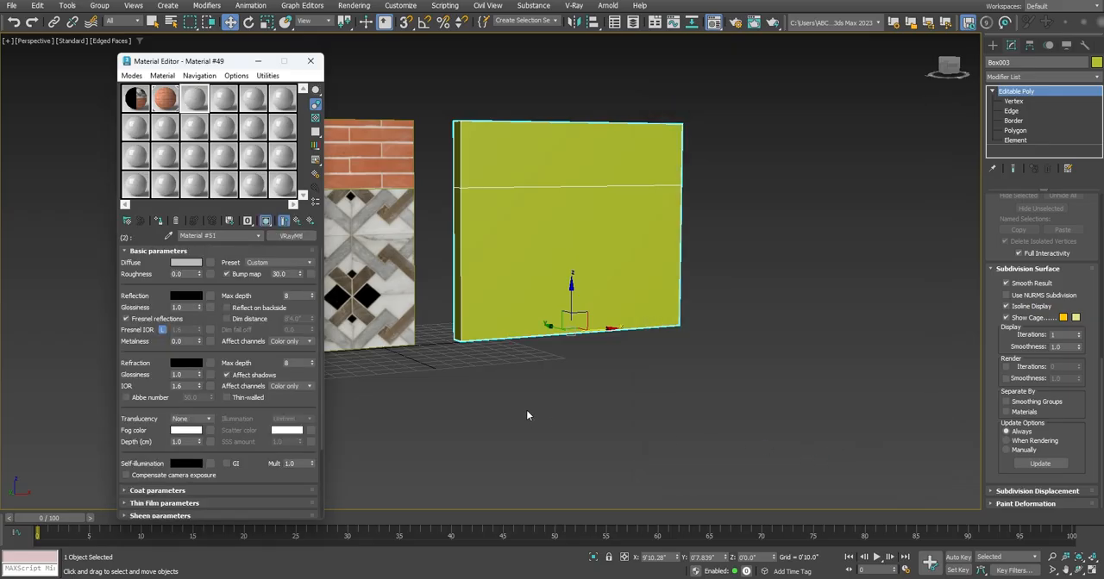
Load brick seamless.jpg as the diffuse bitmap of sub-material 2 and return to the Multi/Sub-Object level
click(212, 265)
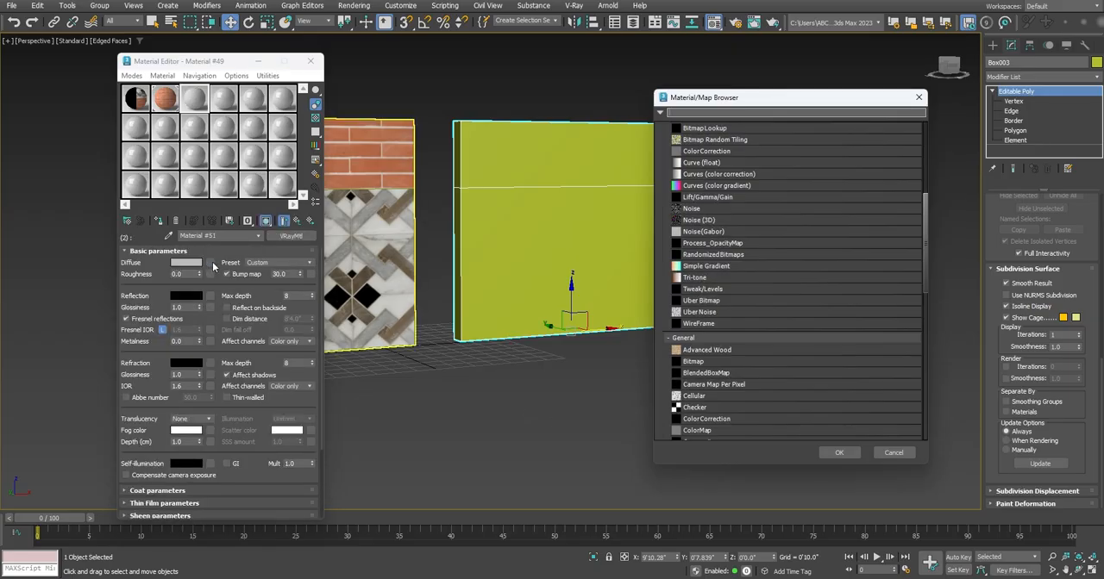
click(695, 362)
click(840, 453)
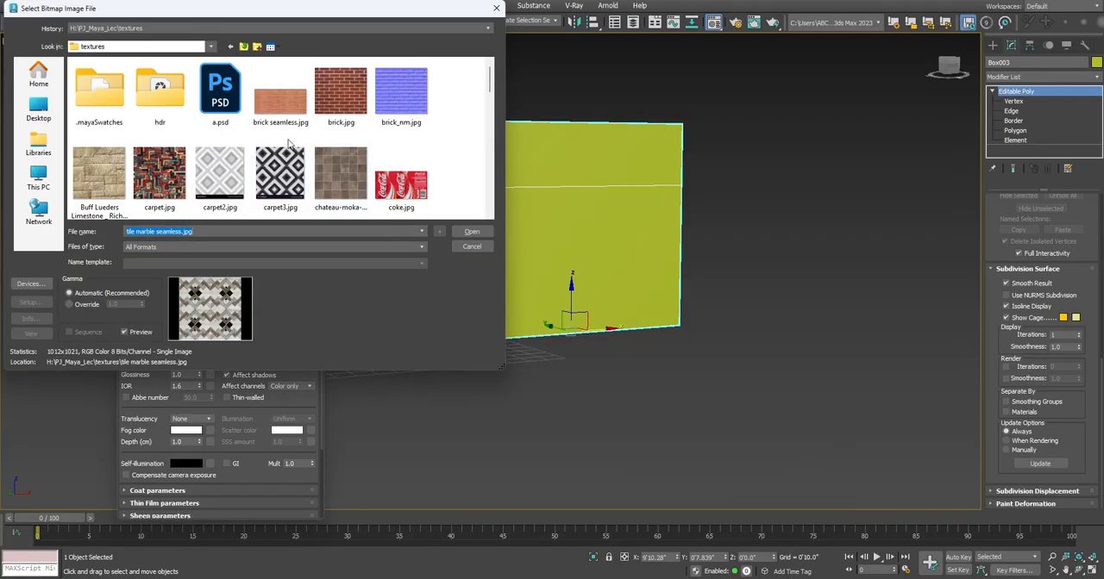
click(277, 110)
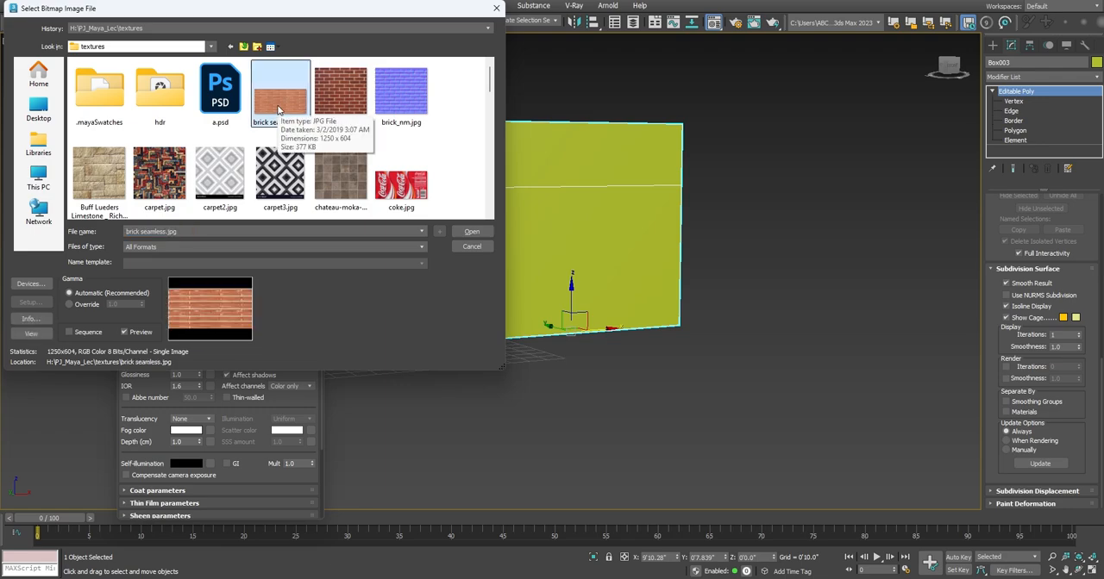
click(465, 234)
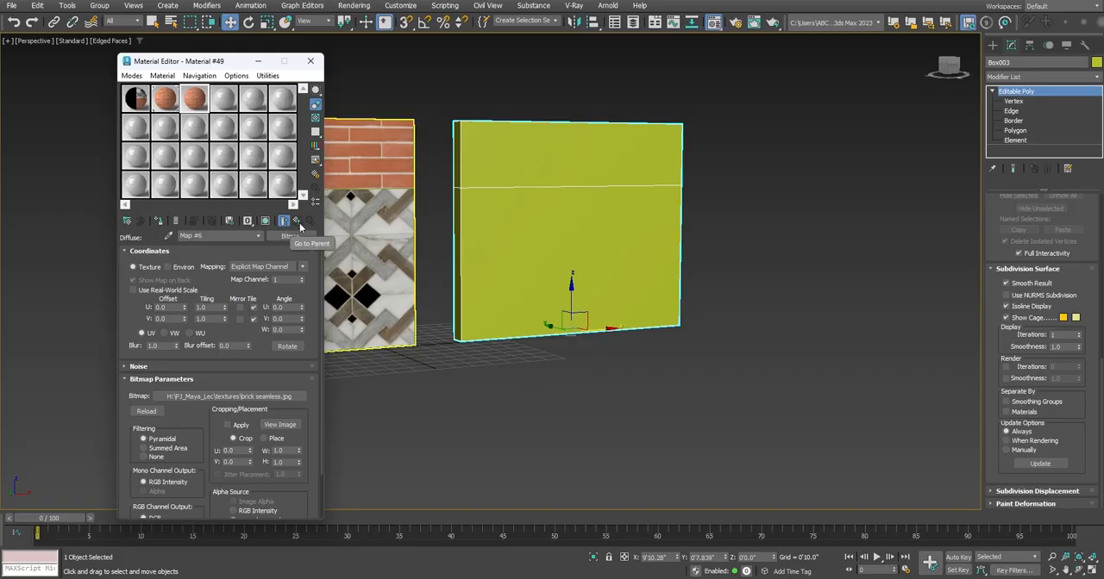
click(297, 221)
click(298, 222)
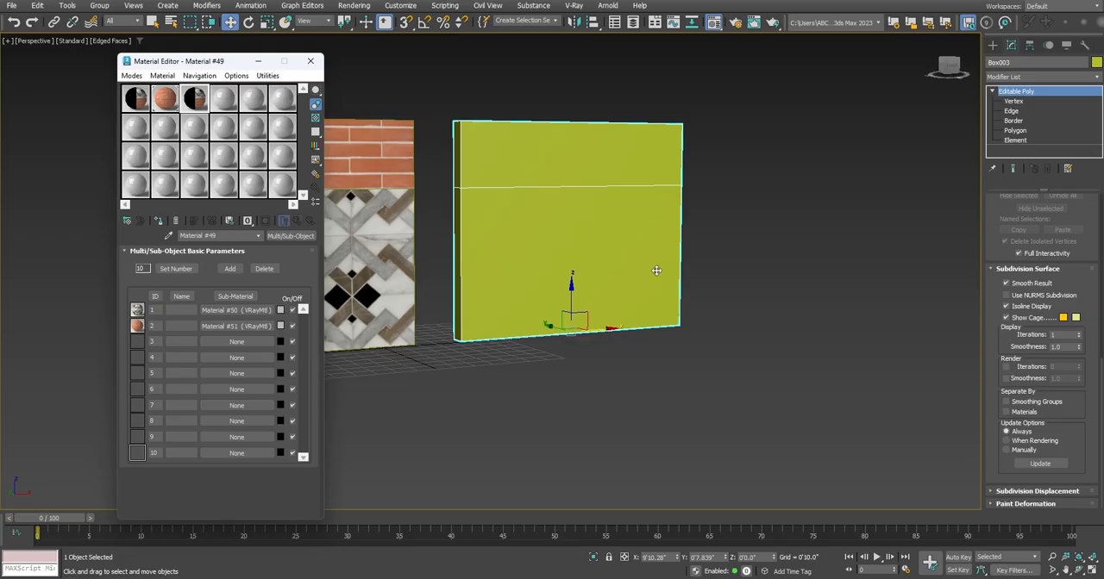
Assign the Multi/Sub-Object material to the selected wall and inspect its textured faces
click(161, 223)
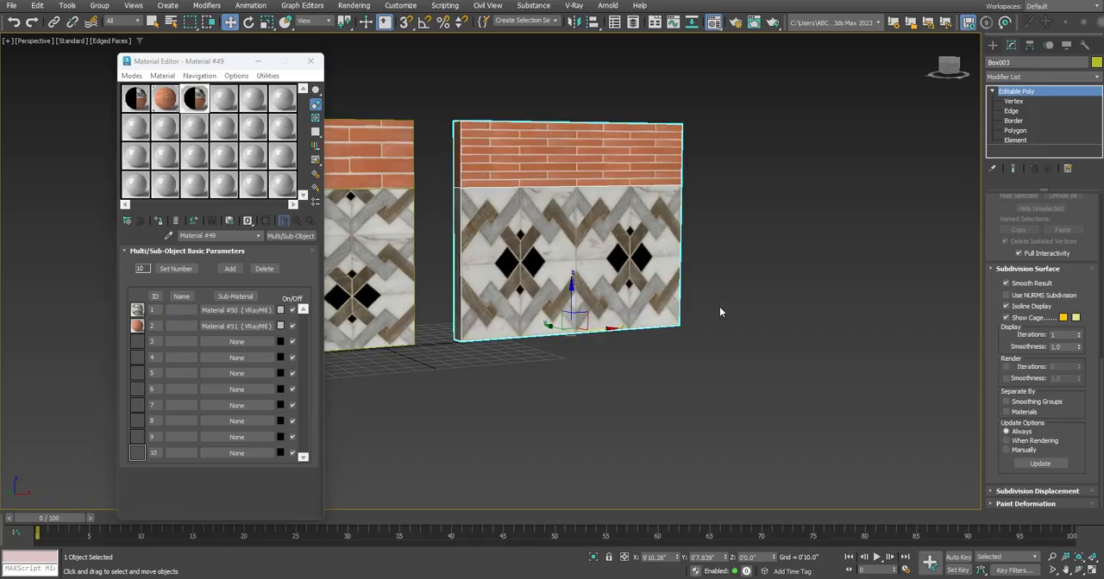
middle_drag(719, 307, 742, 339)
scroll(621, 313, up, 3)
mouse_move(677, 324)
middle_down()
mouse_move(667, 337)
mouse_move(669, 323)
mouse_move(685, 328)
middle_up()
alt+middle_drag(685, 328, 665, 312)
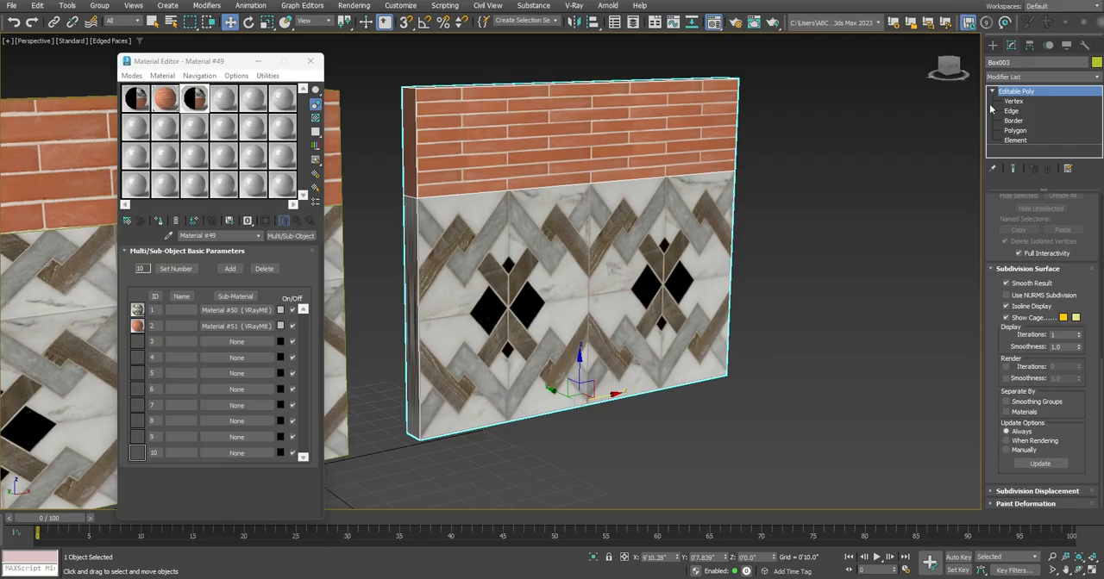
Add a UVW Map modifier to the selected wall and set its mapping to Box
click(1027, 76)
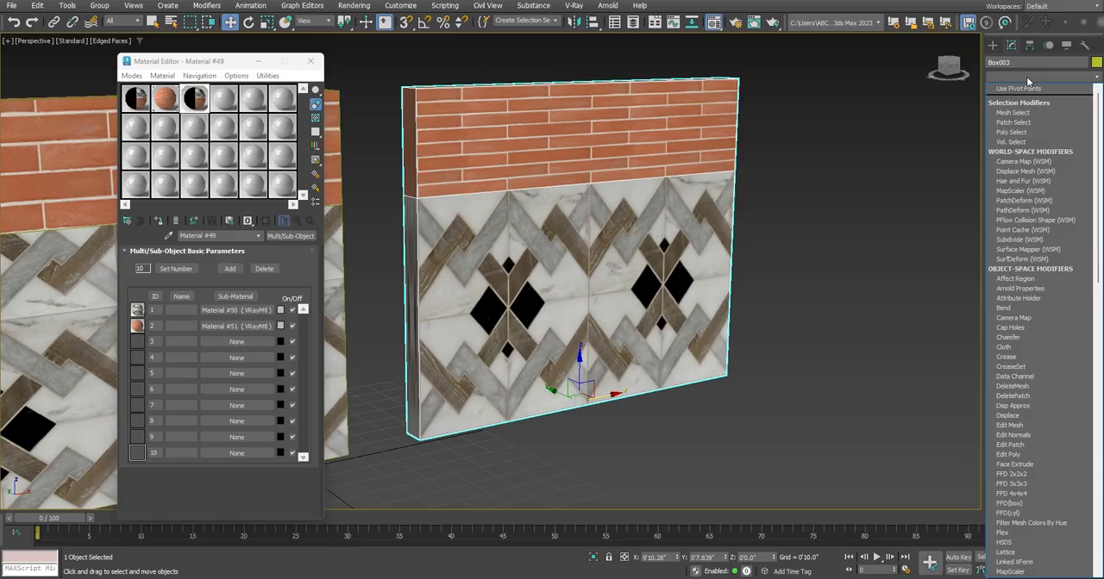
text(uv)
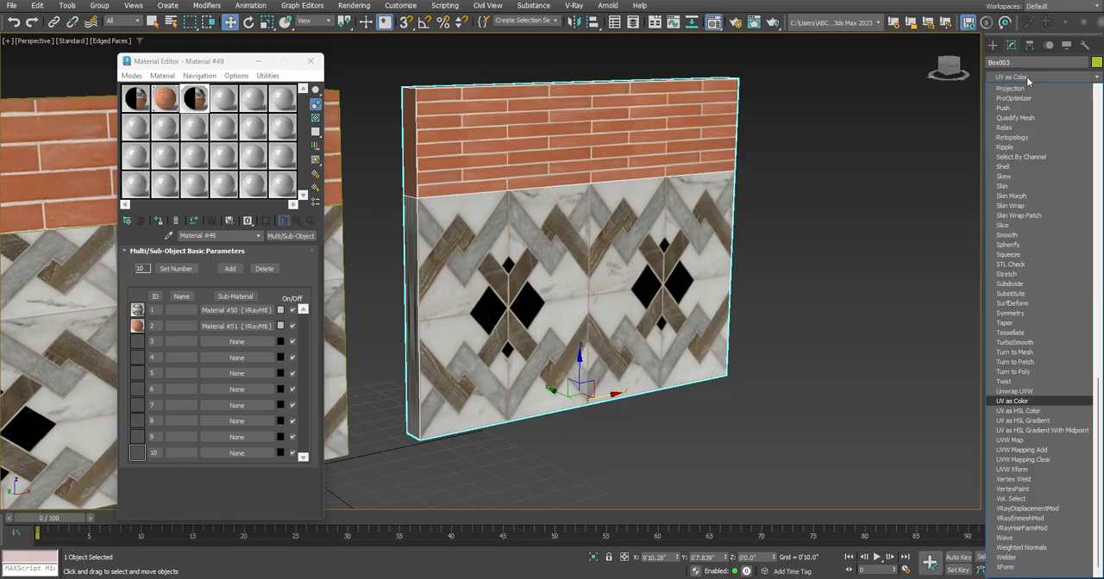
click(1030, 439)
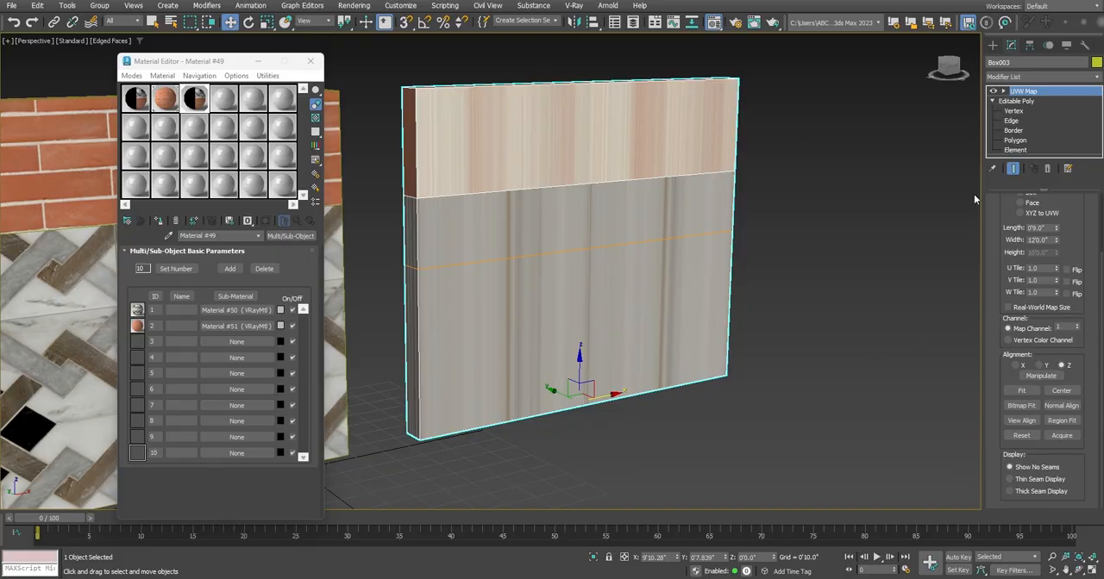
scroll(1097, 246, up, 3)
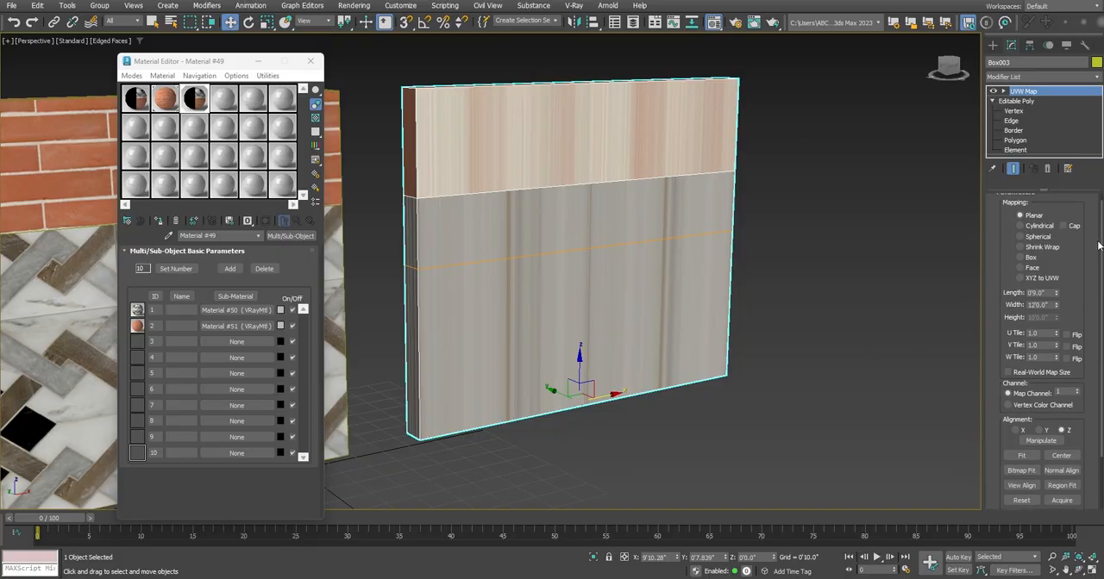
scroll(1098, 247, up, 1)
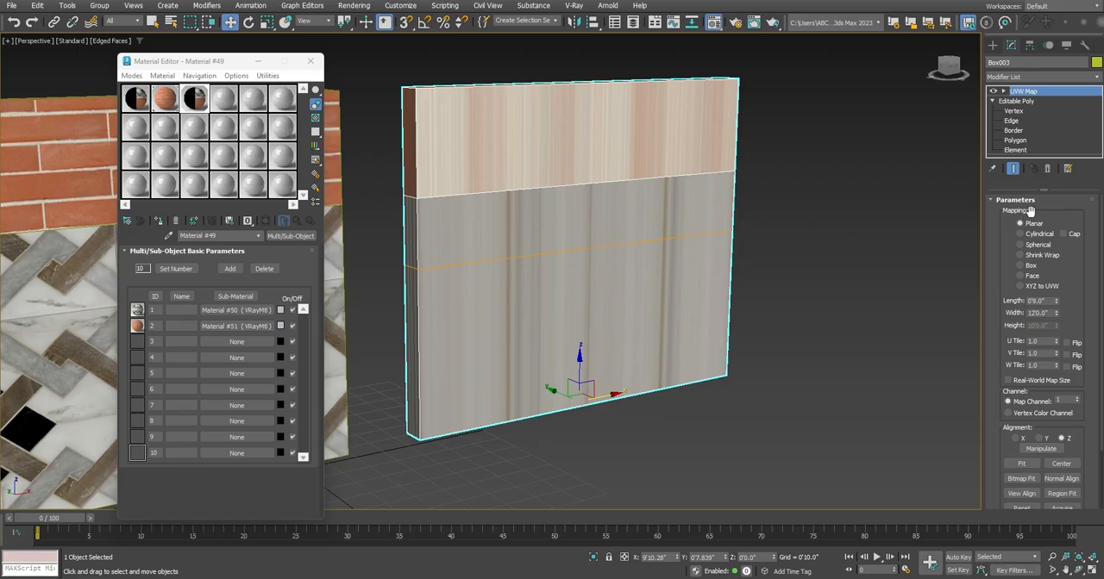
click(1021, 266)
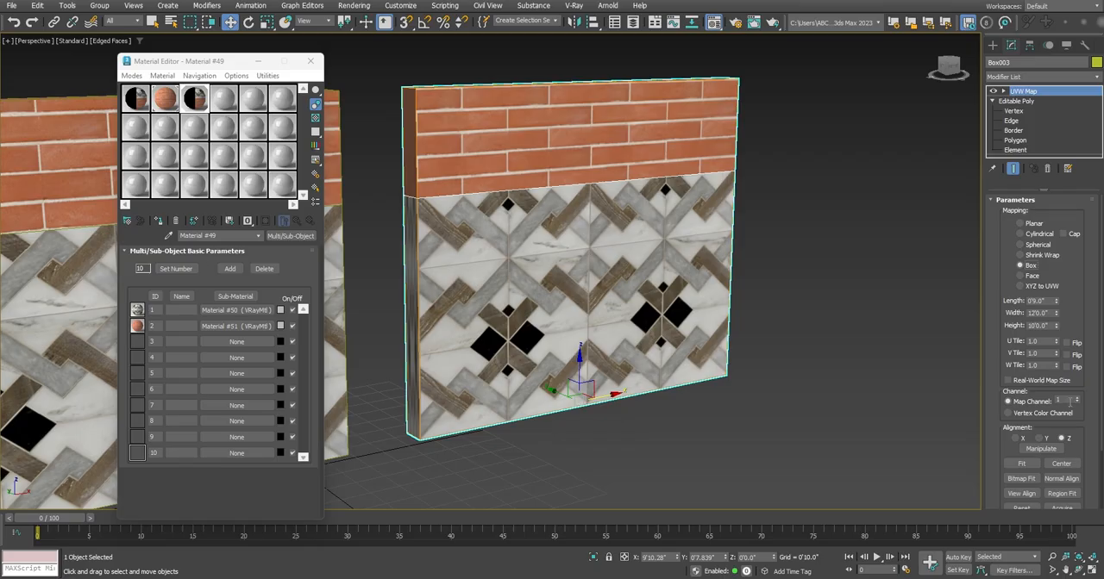
Add a second UVW Map modifier to the wall with Box mapping and map channel 2
click(1024, 78)
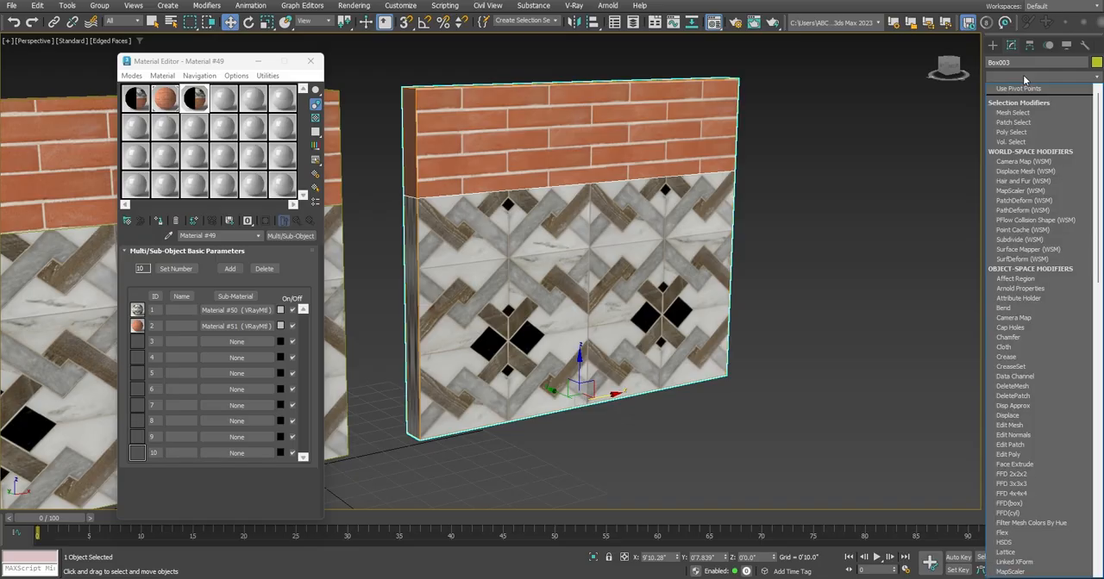
text(uv)
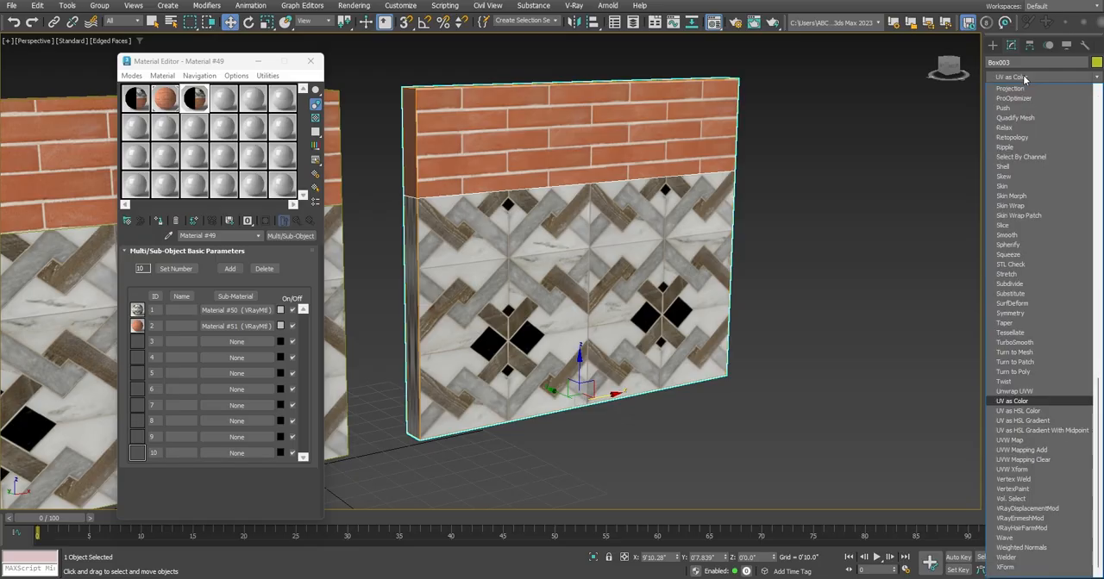
click(1073, 442)
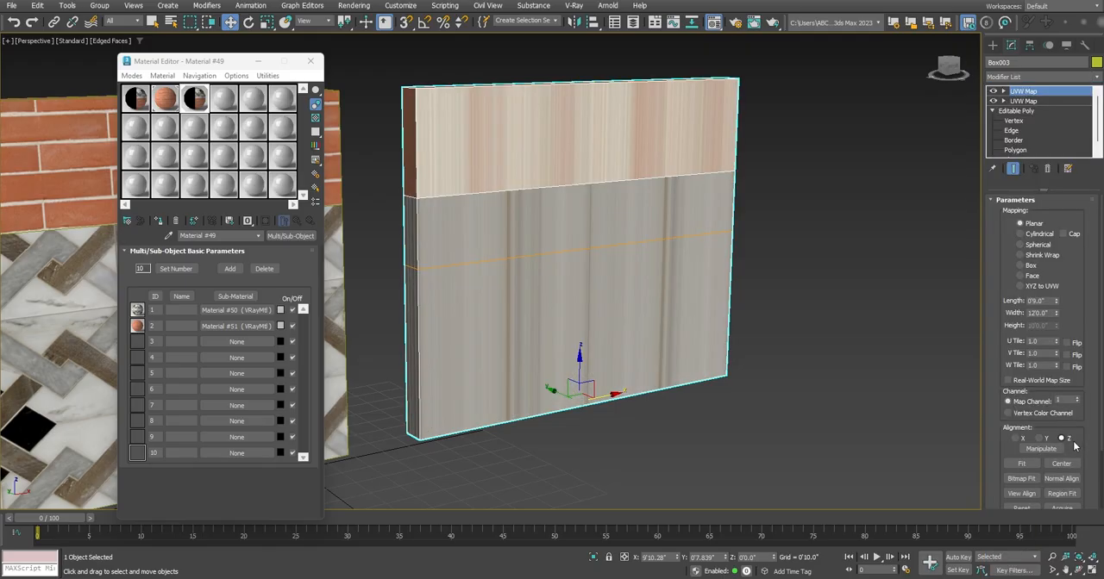
click(1026, 265)
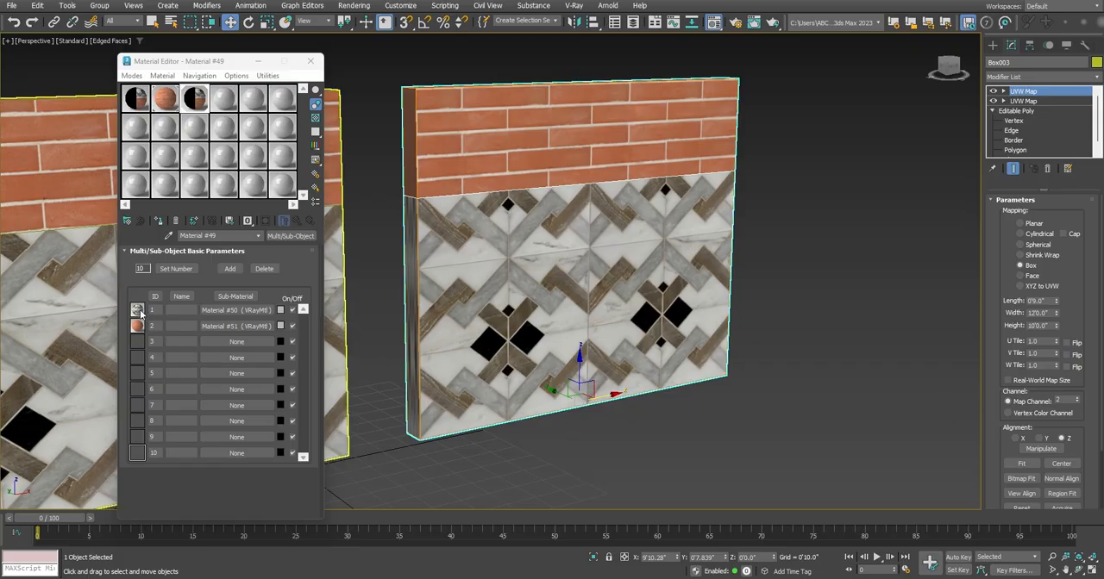
Check the map channel of the tile bitmap in sub-material 1 and return to the Multi/Sub-Object level
click(217, 312)
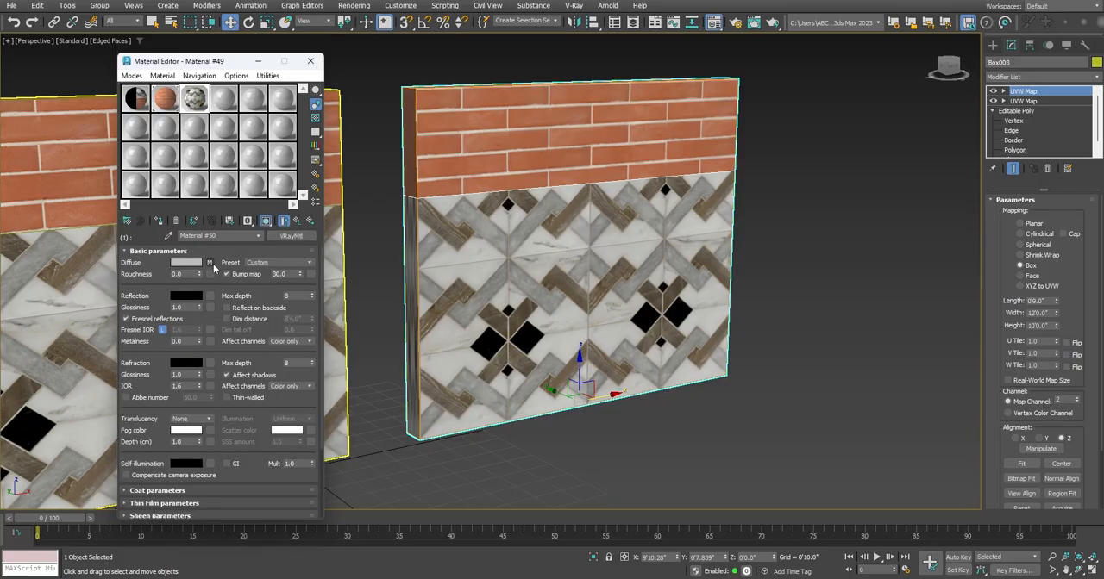
click(209, 263)
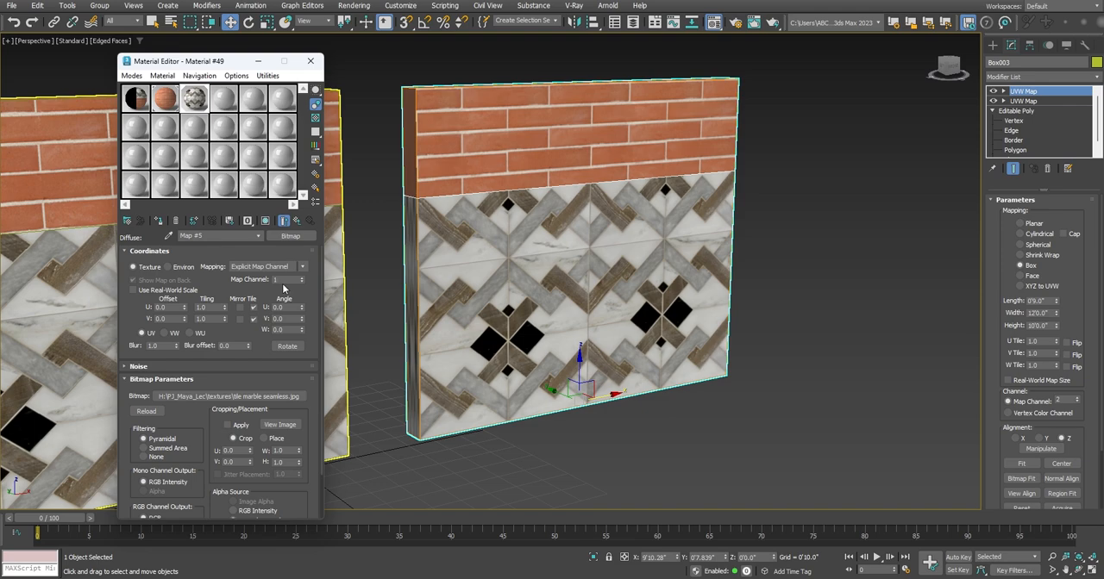
click(296, 221)
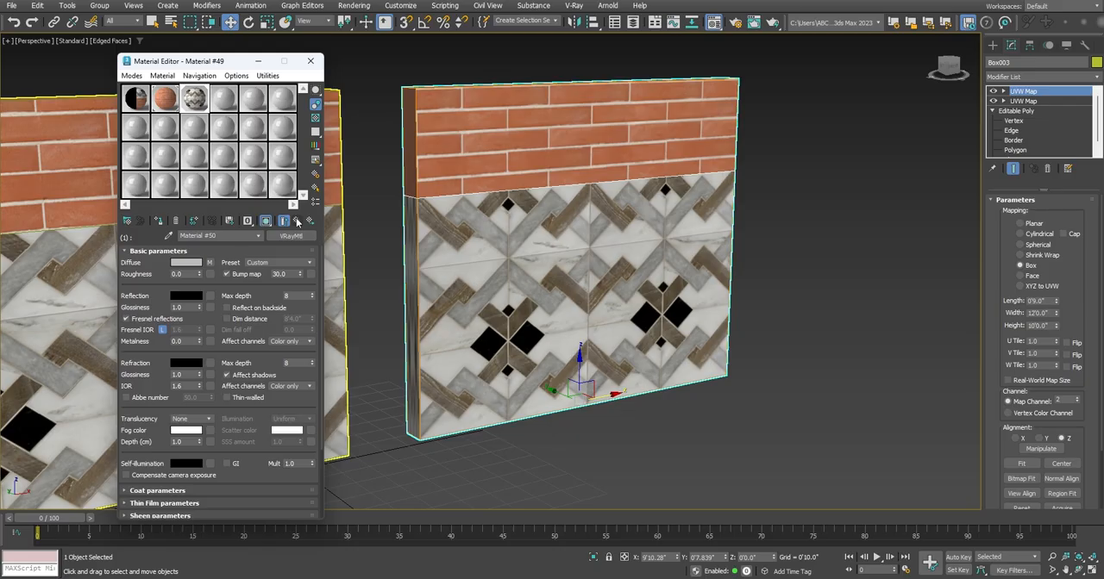
click(296, 221)
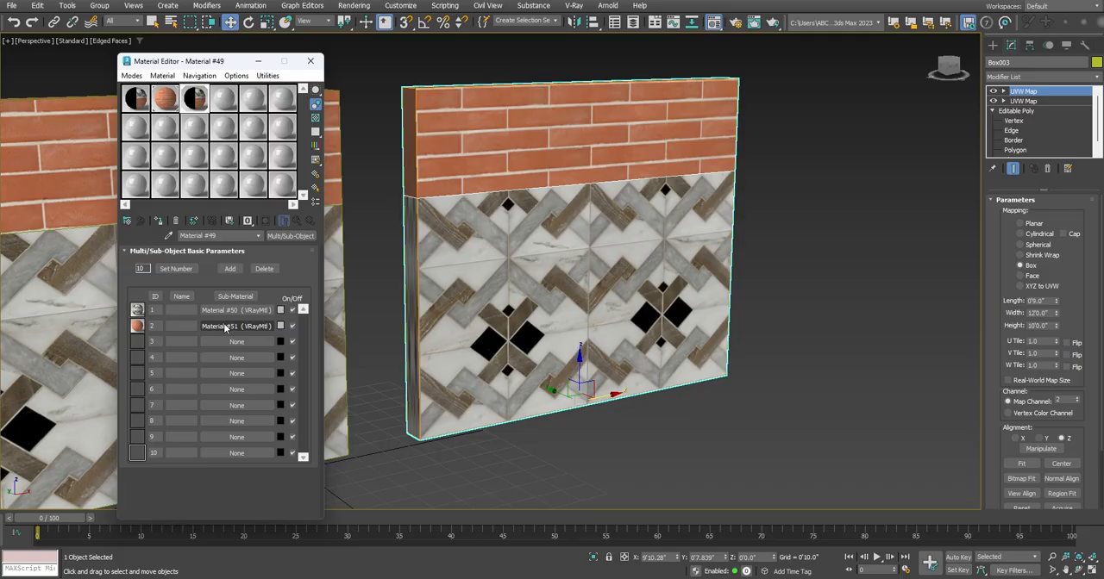
Set the map channel of sub-material 2's brick bitmap to 2 and close the Material Editor
click(225, 326)
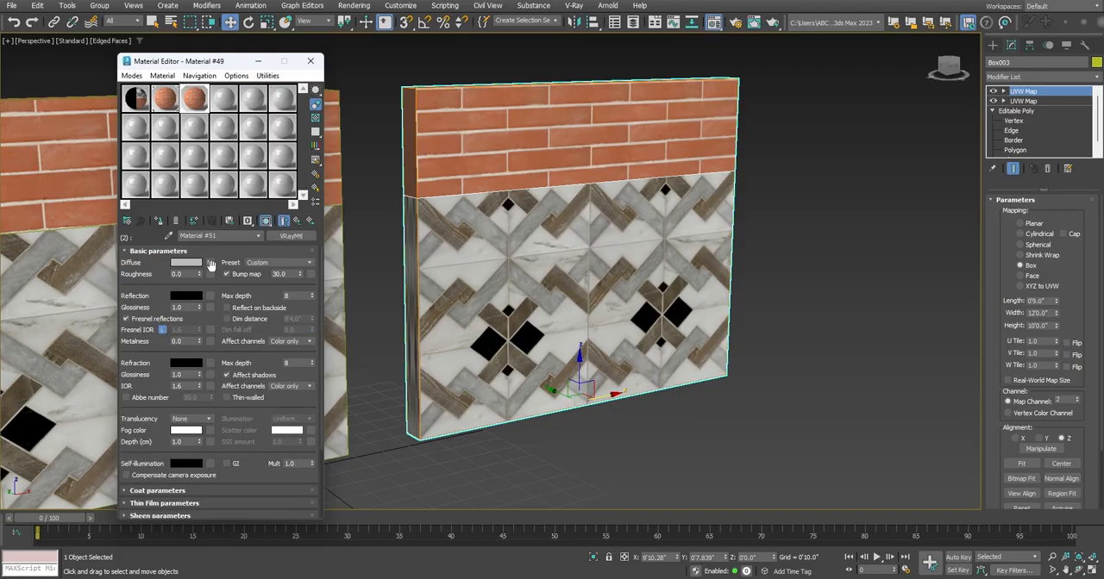
click(209, 263)
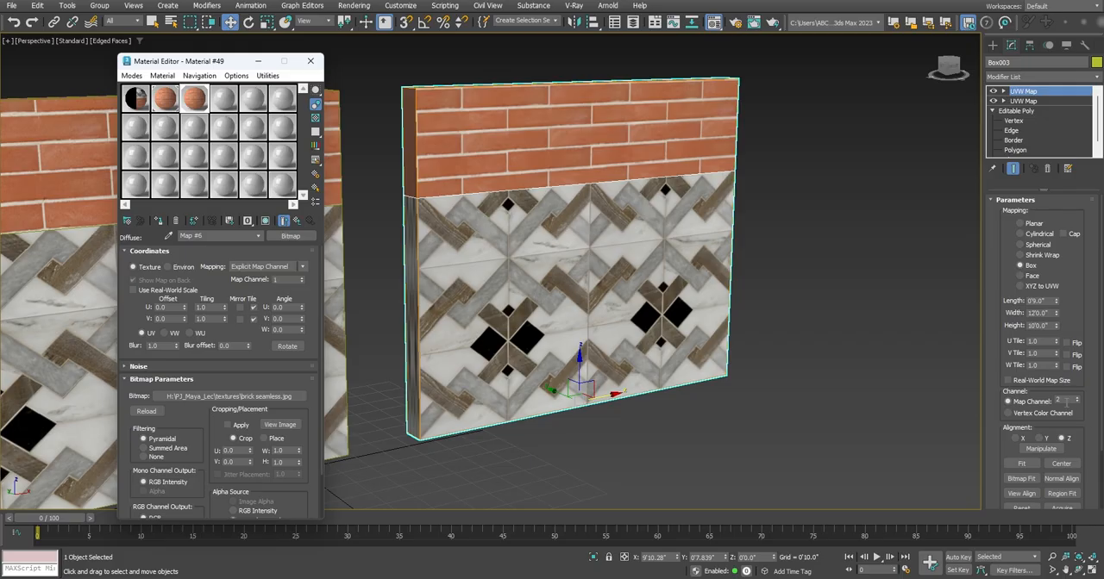
click(301, 279)
click(296, 223)
click(297, 223)
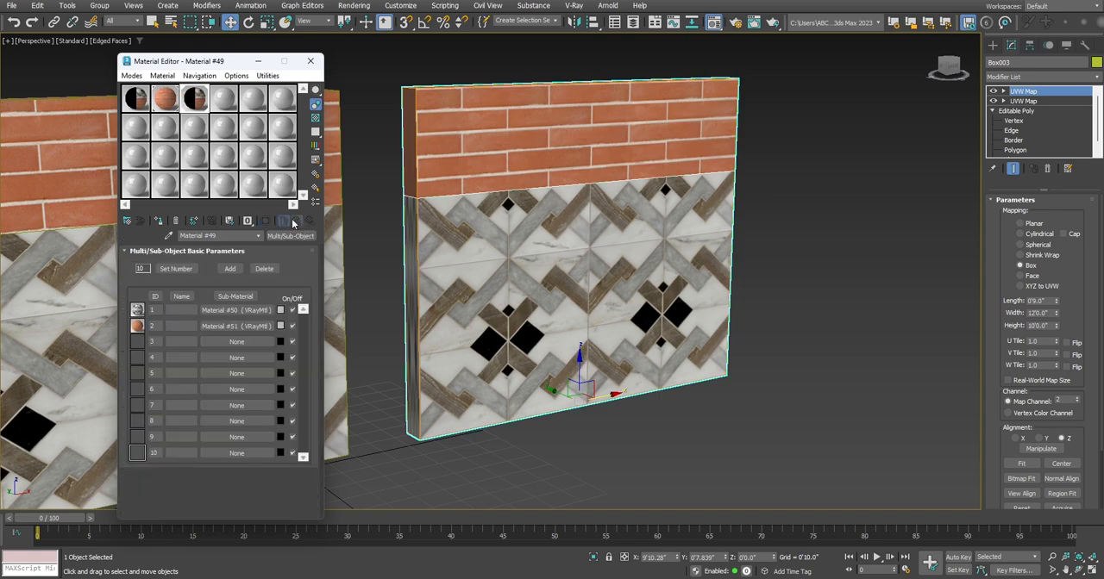
click(311, 64)
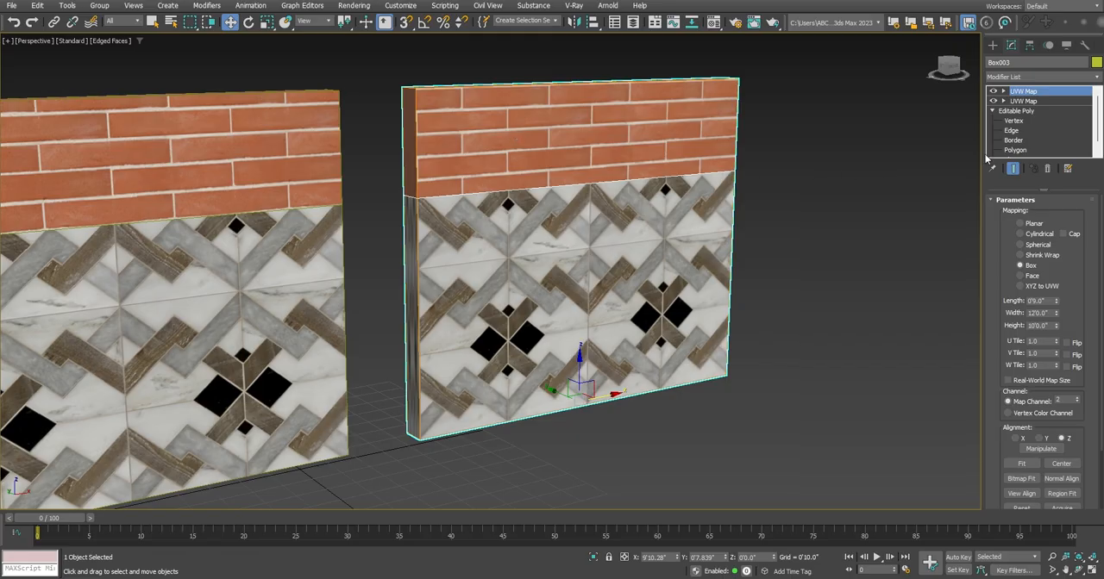
Resize the map channel 1 UVW Map gizmo to a height of 4'4.8" and a width of 6'2.88"
click(1004, 102)
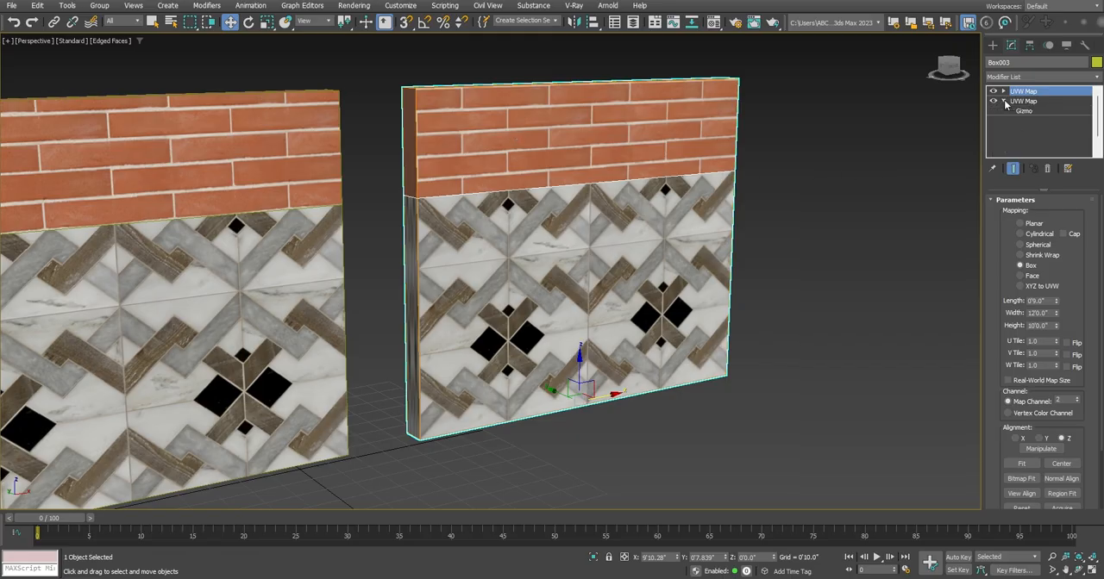
click(1023, 111)
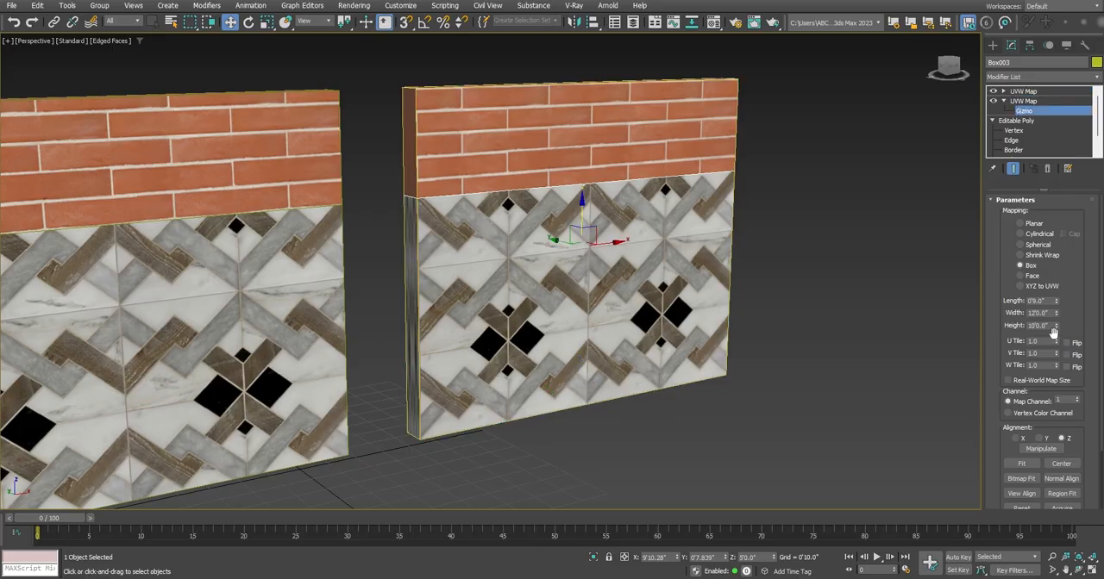
drag(1053, 328, 1058, 358)
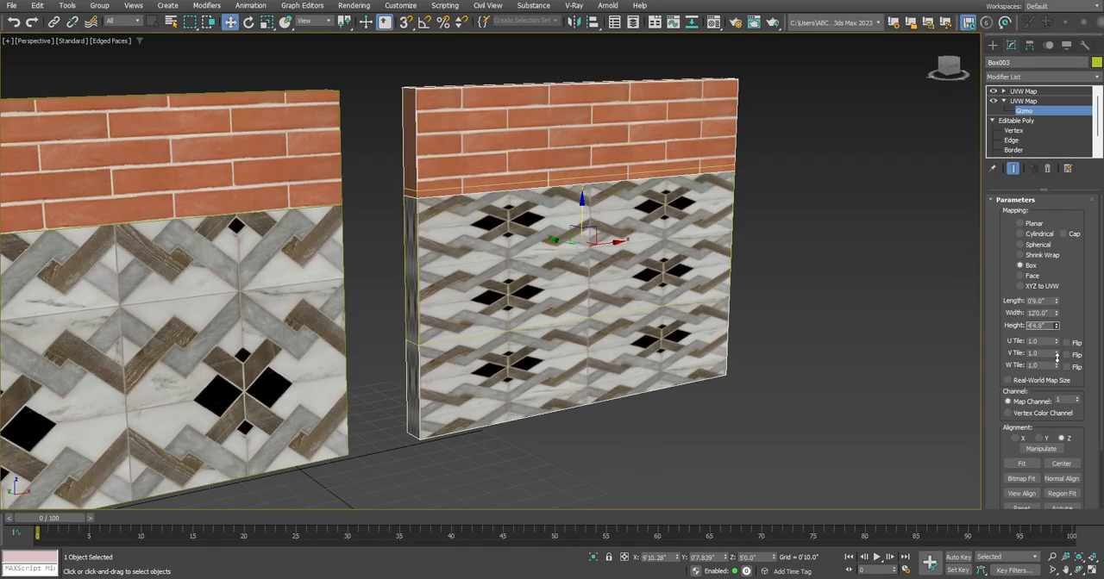
click(1056, 316)
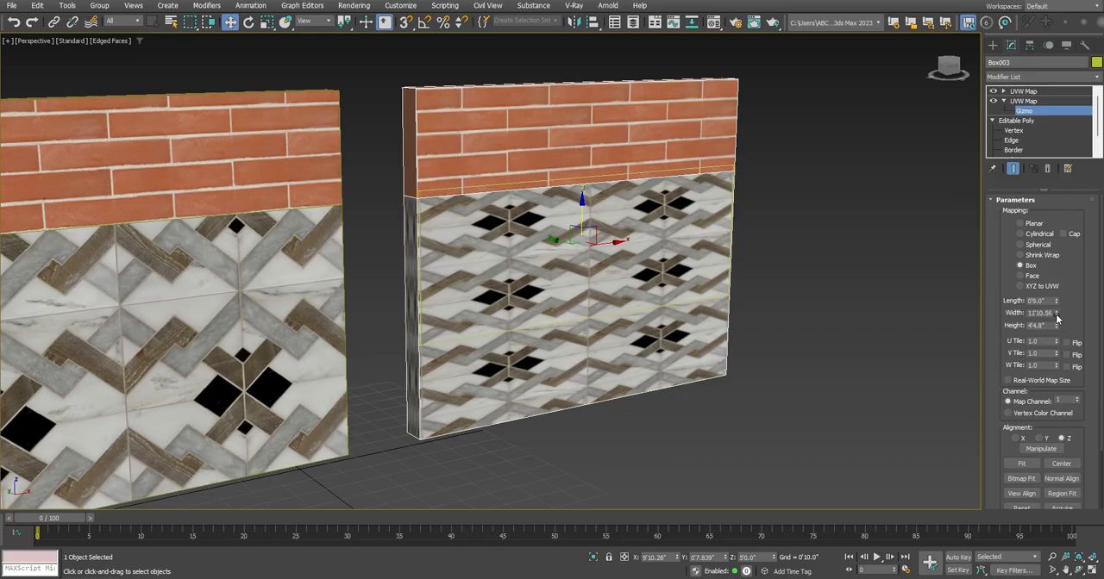
drag(1056, 319, 1055, 342)
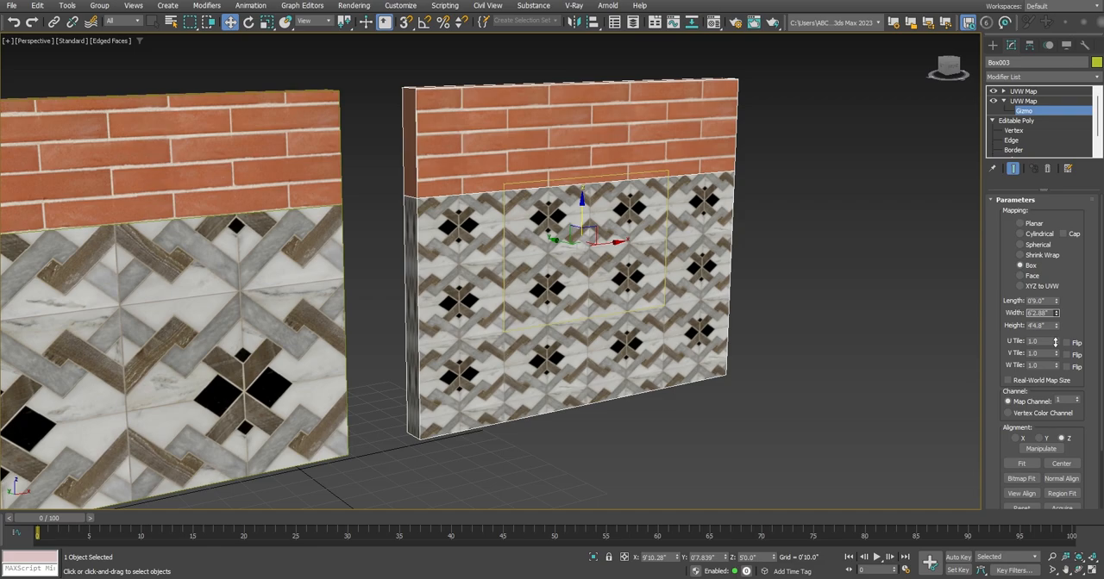
Set the length of the map channel 1 UVW Map gizmo to 2'7.86" to adjust the tiles on the wall's narrow side
alt+middle_drag(644, 305, 668, 313)
scroll(509, 307, up, 3)
middle_drag(470, 326, 473, 299)
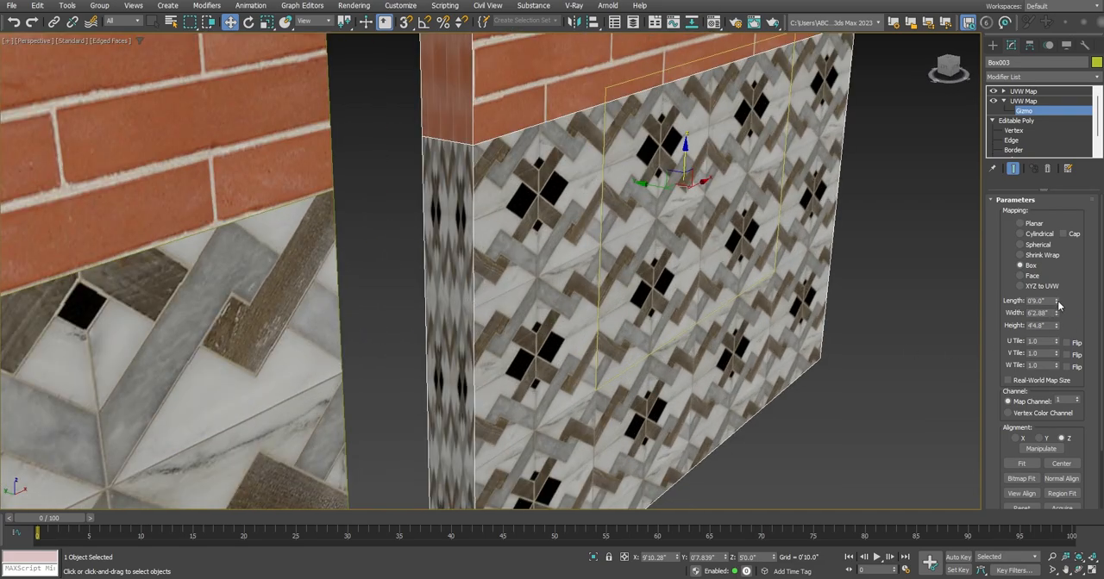
drag(1059, 305, 1045, 154)
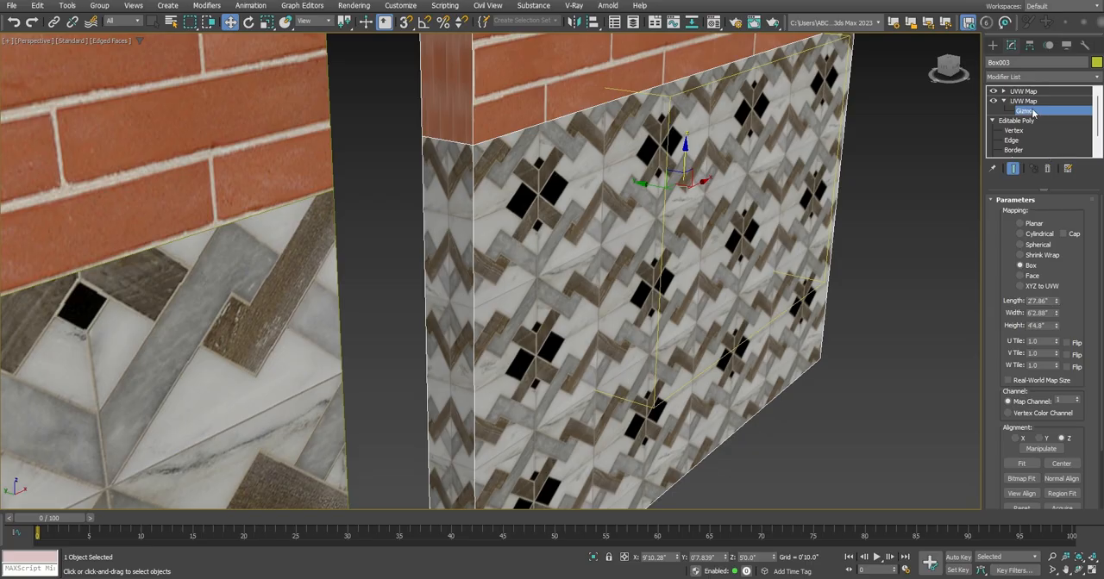
Try scaling the map channel 1 UVW Map gizmo along one axis to resize the tiles, and undo it
scroll(715, 241, down, 5)
scroll(713, 242, up, 2)
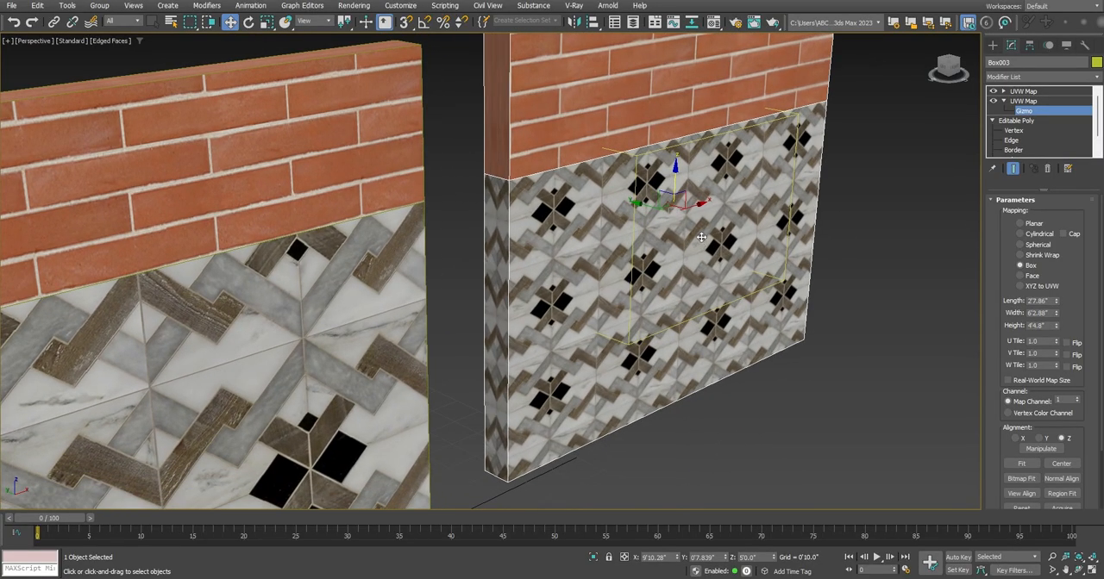
key(r)
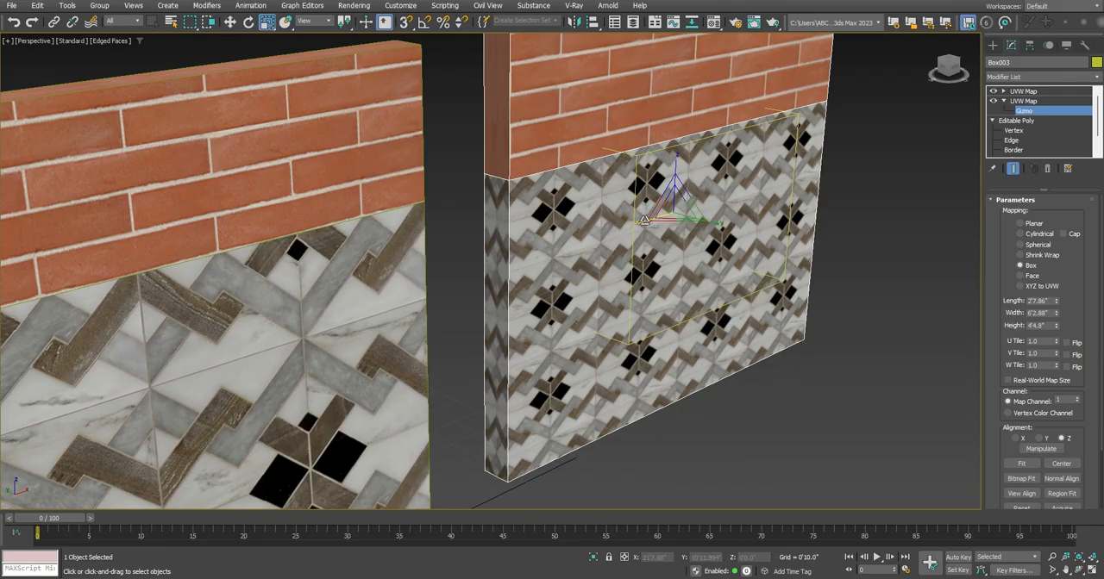
drag(640, 221, 630, 221)
key(ctrl+z)
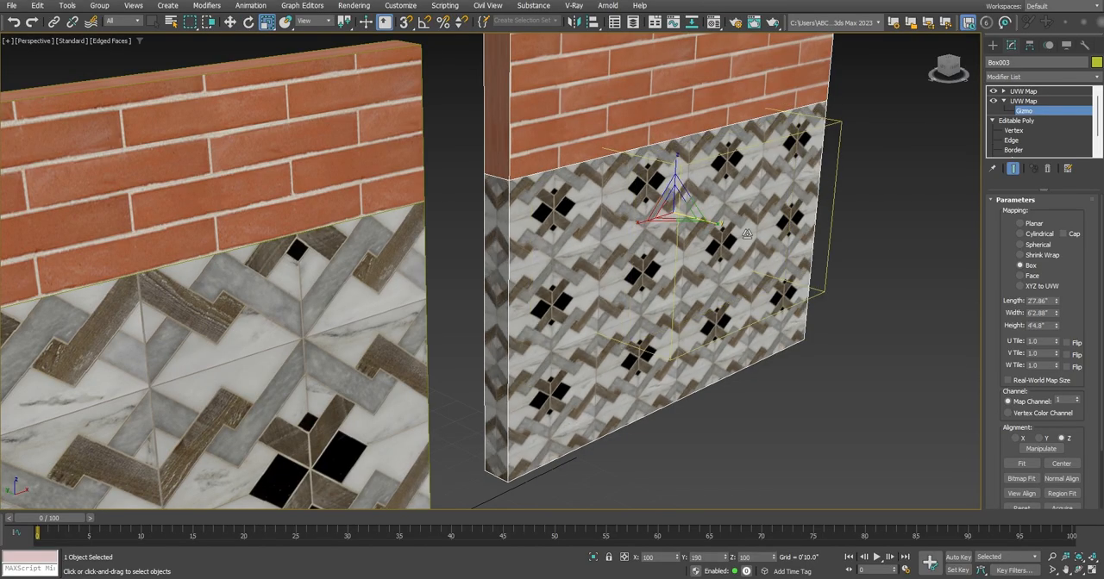
Try shifting the tiles sideways by moving the map channel 1 UVW Map gizmo, undo it, and leave gizmo editing
key(w)
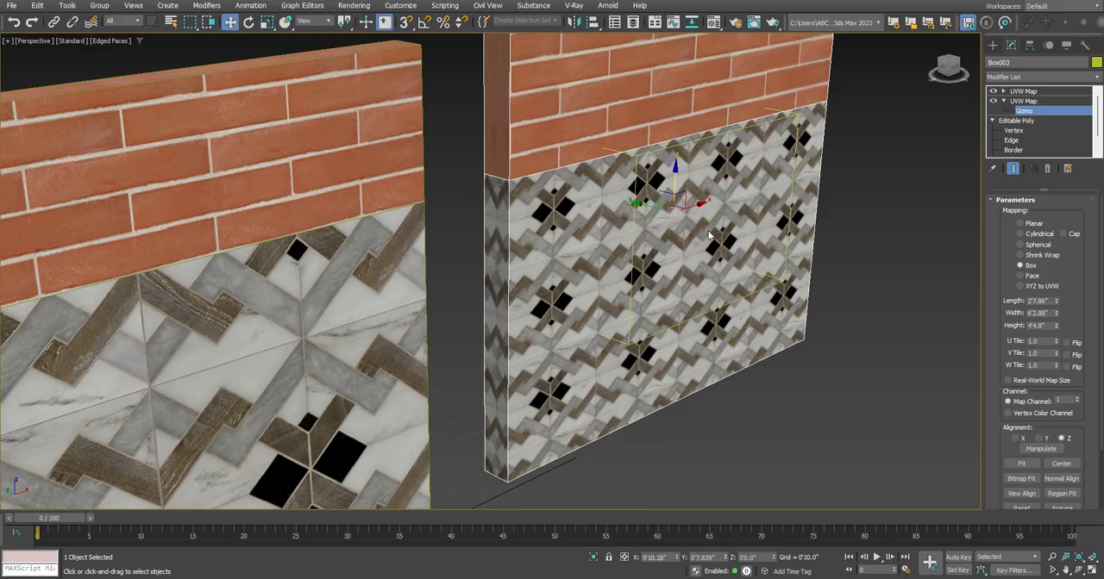
drag(694, 205, 680, 208)
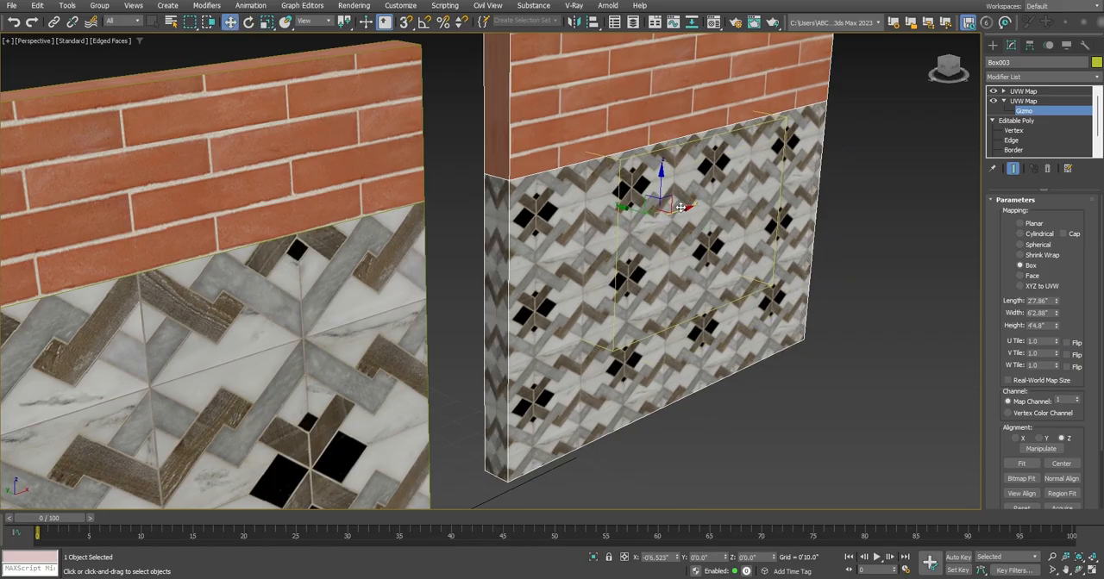
key(ctrl+z)
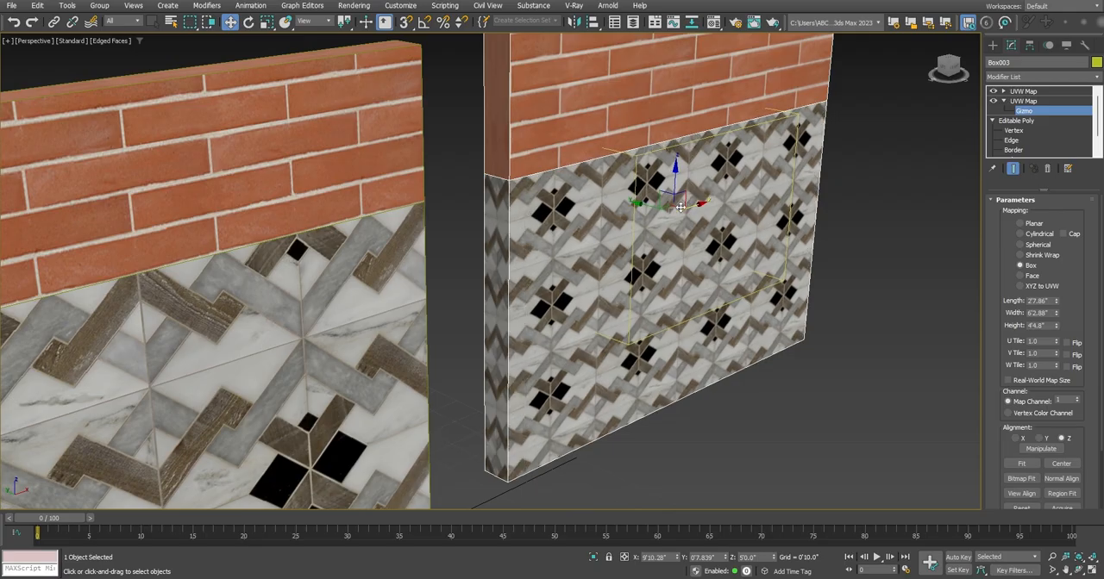
middle_drag(681, 207, 660, 248)
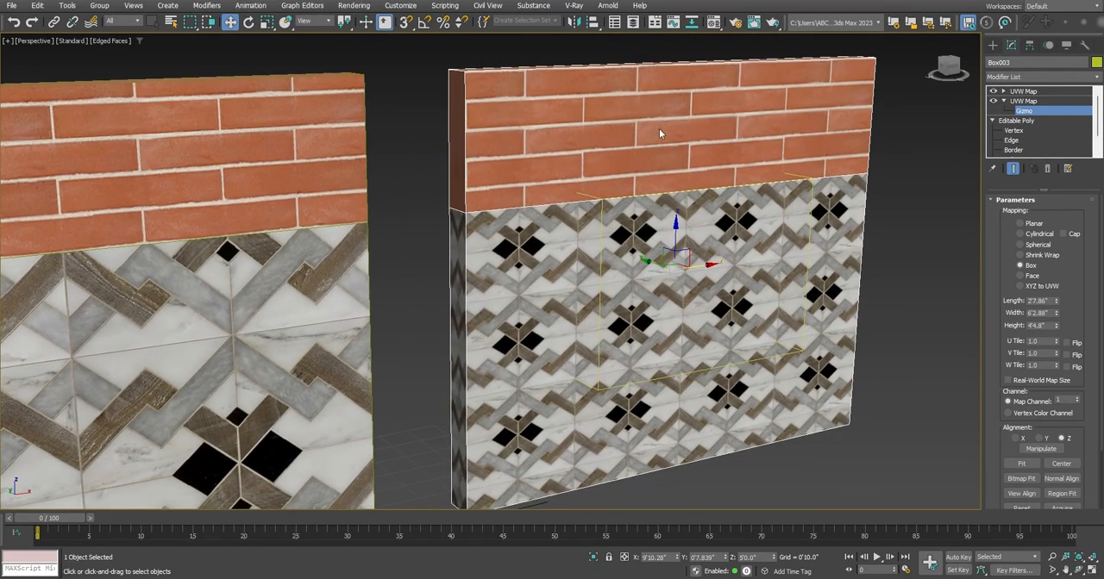
click(1026, 101)
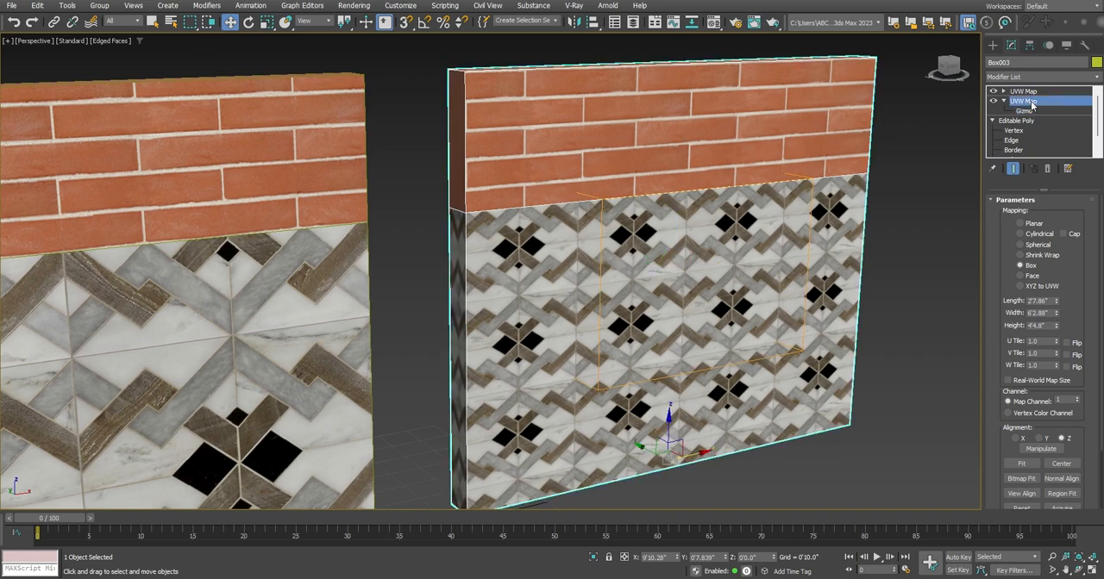
Set the map channel 2 UVW Map's height to 11'0.0" and its length to 6'6.411" to resize the bricks
click(1005, 92)
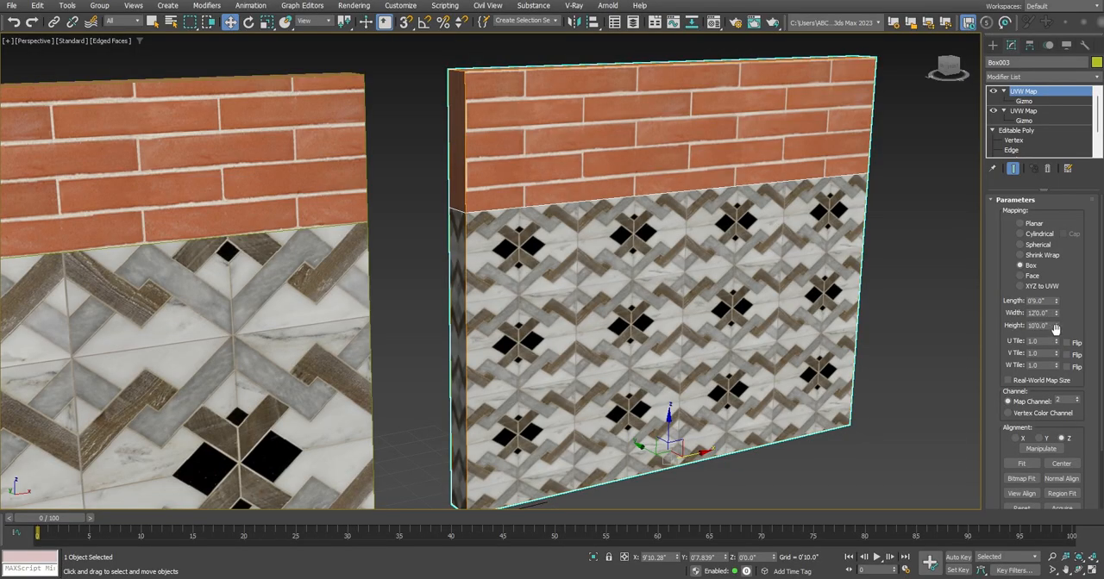
drag(1056, 326, 1055, 315)
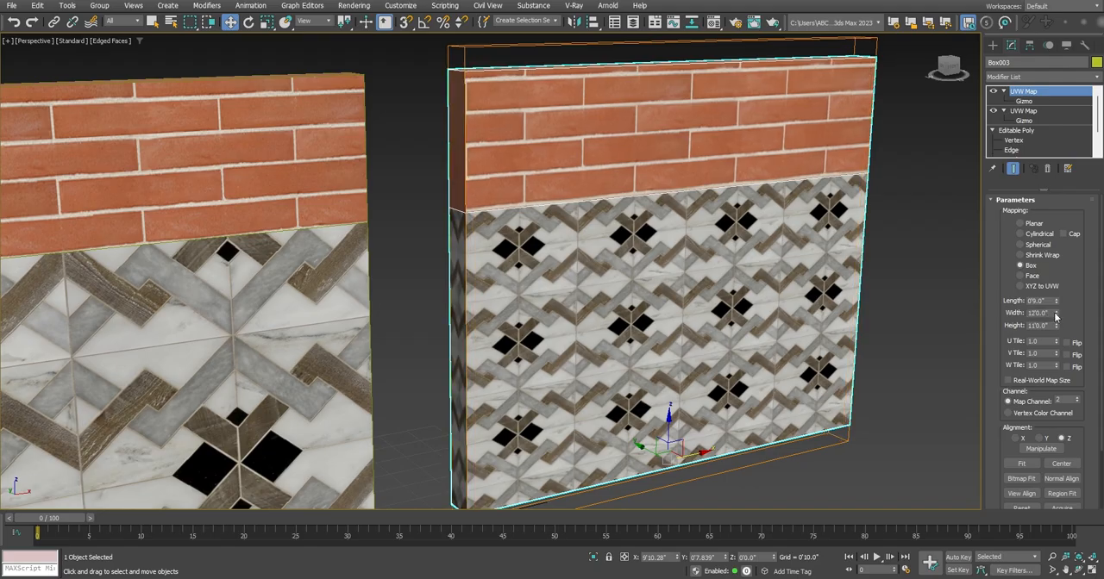
alt+middle_drag(718, 254, 643, 231)
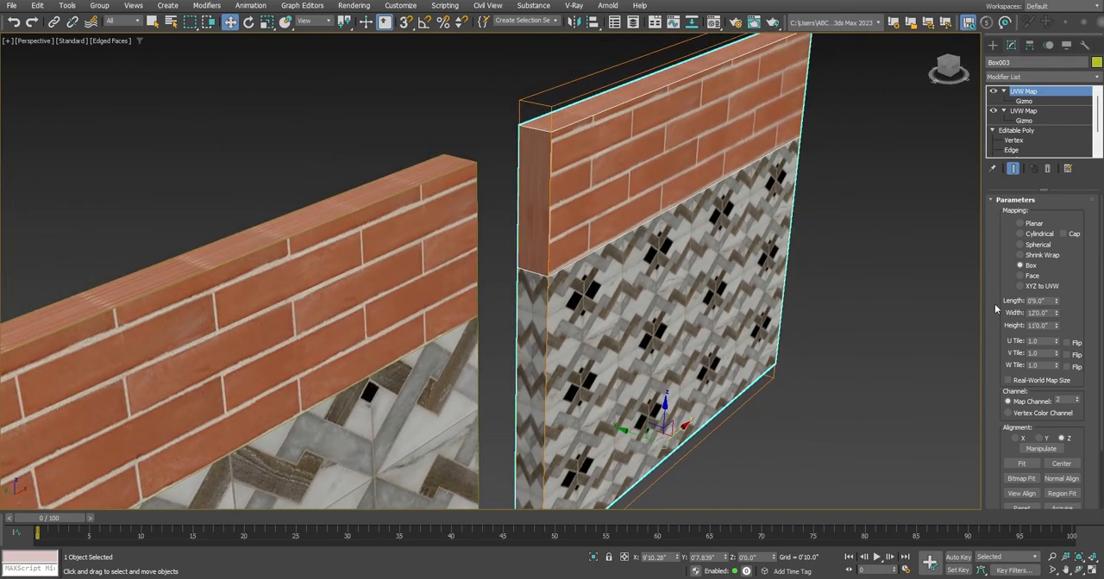
drag(1055, 301, 977, 475)
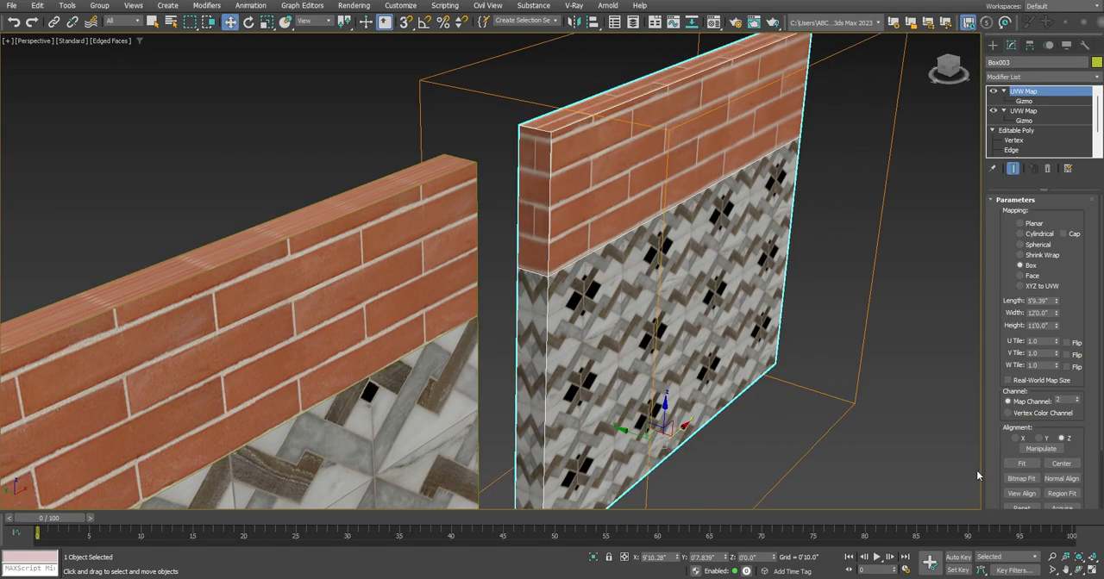
click(1057, 299)
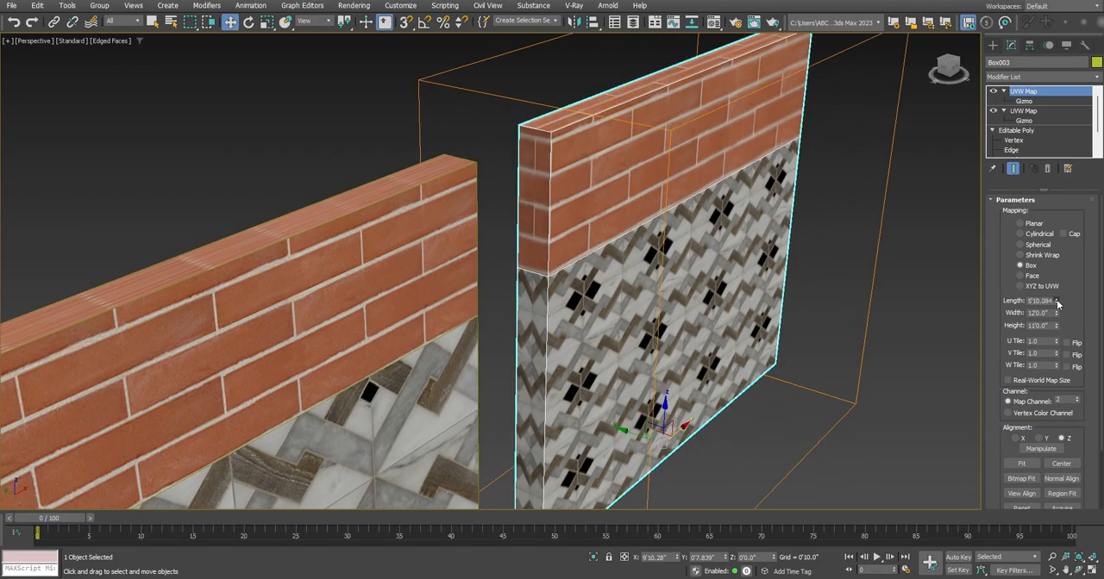
drag(1057, 304, 1056, 294)
middle_drag(855, 223, 849, 283)
alt+middle_drag(848, 283, 819, 301)
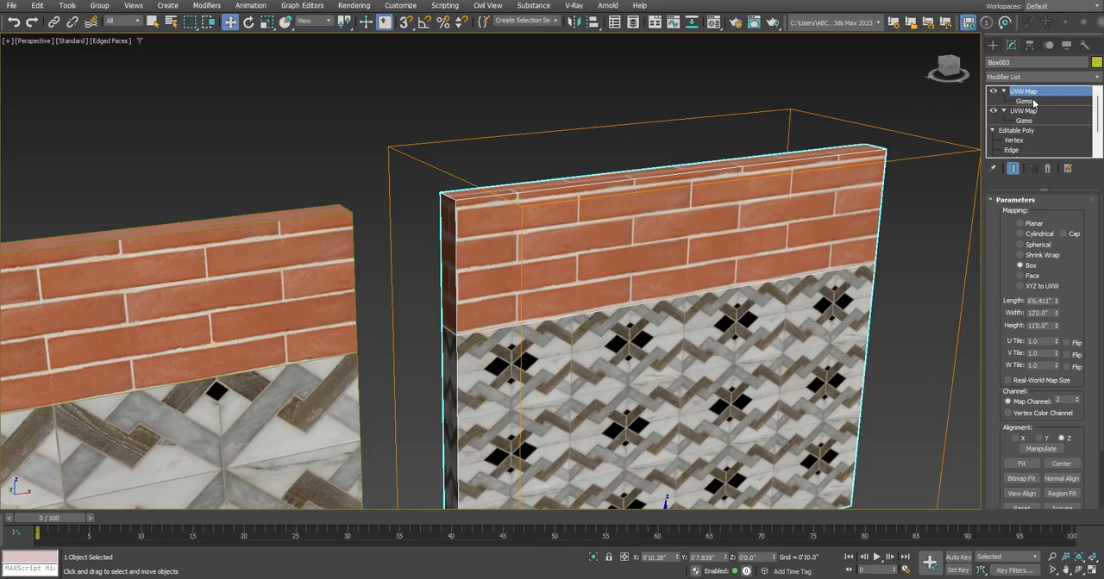
Scale the map channel 2 UVW Map gizmo vertically to 106% and lower it to Z 4'10.432" to align the bricks
click(1032, 102)
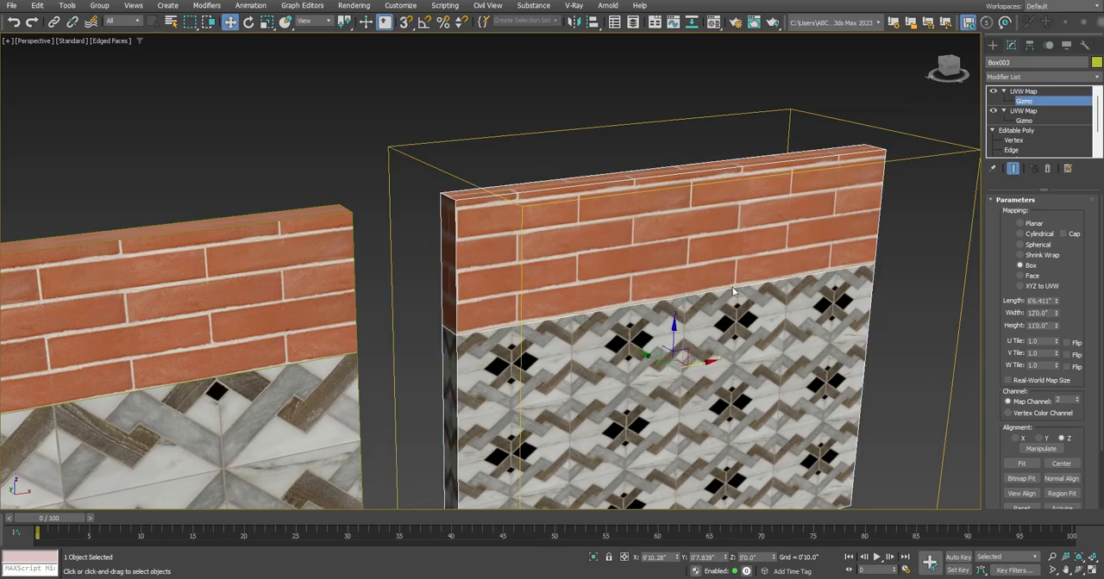
key(r)
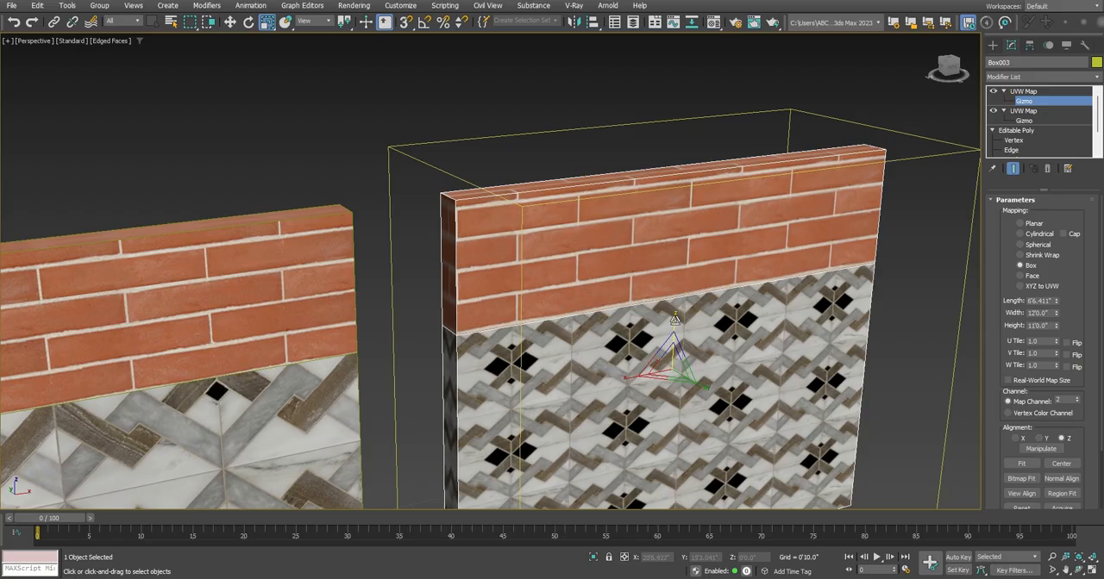
drag(675, 319, 676, 317)
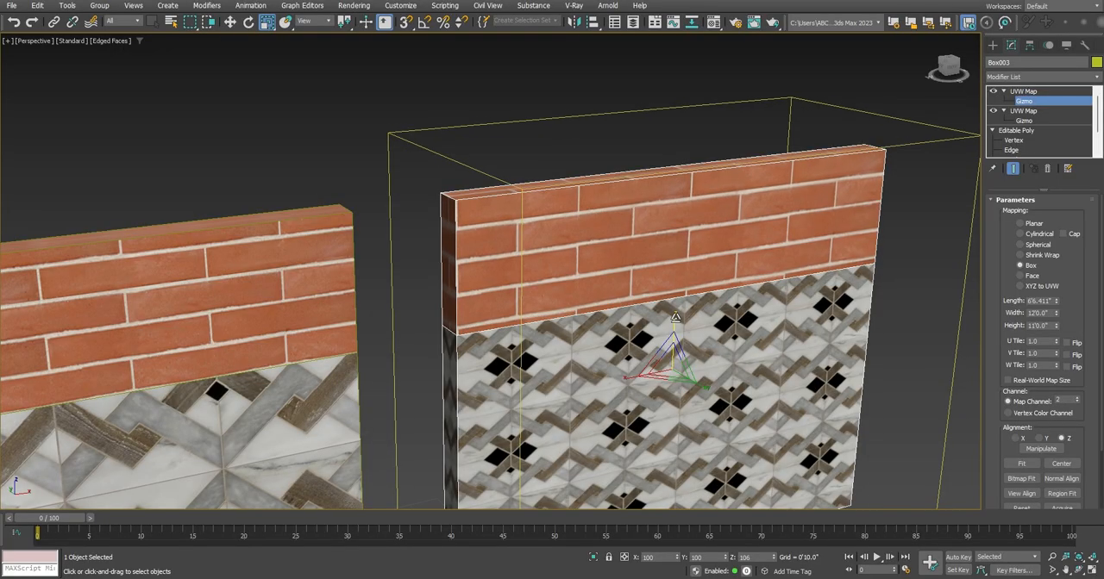
key(w)
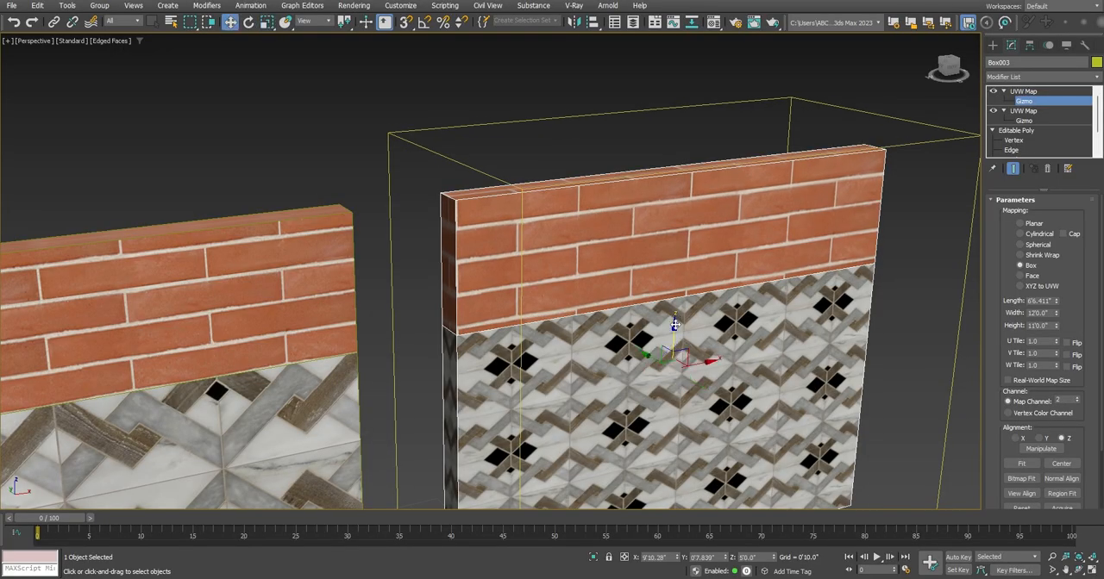
drag(674, 324, 674, 329)
alt+middle_drag(609, 296, 605, 221)
scroll(630, 234, down, 3)
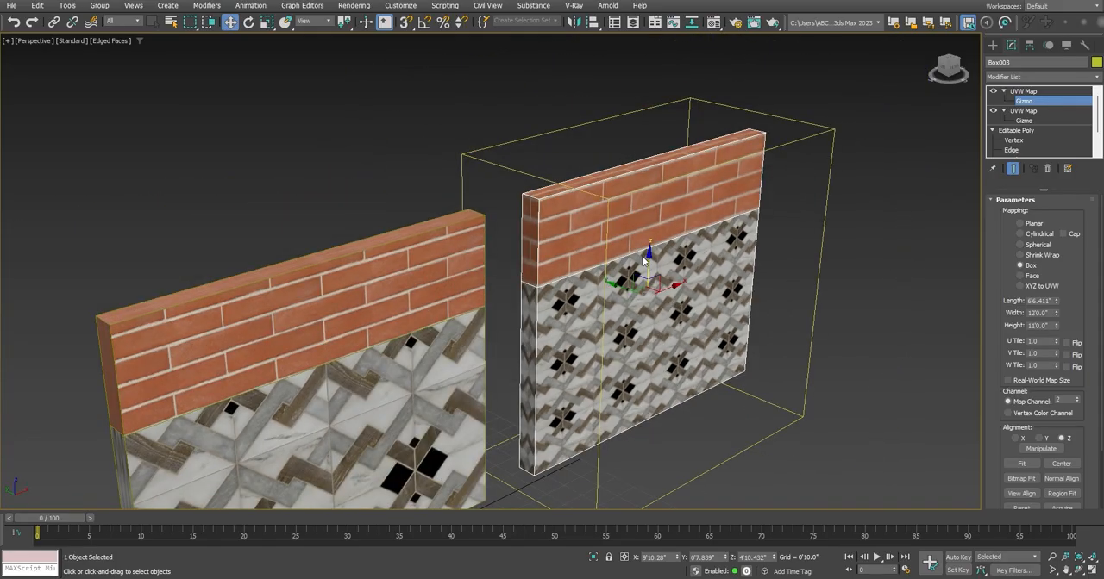
alt+middle_drag(643, 257, 593, 261)
scroll(593, 261, up, 5)
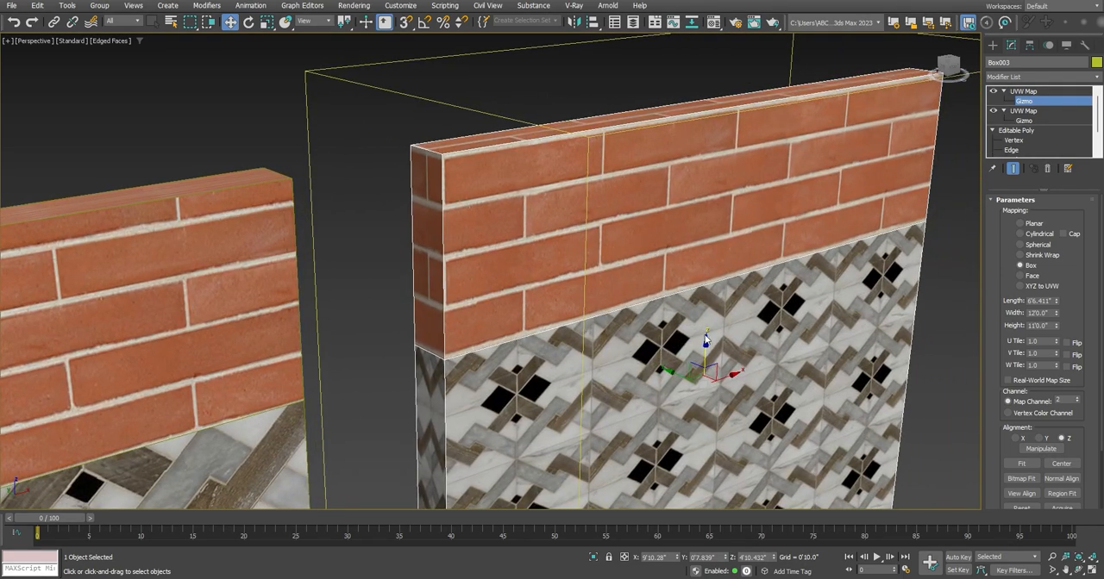
Leave gizmo editing, deselect the wall and turn off the edged faces display in the perspective view
click(1033, 92)
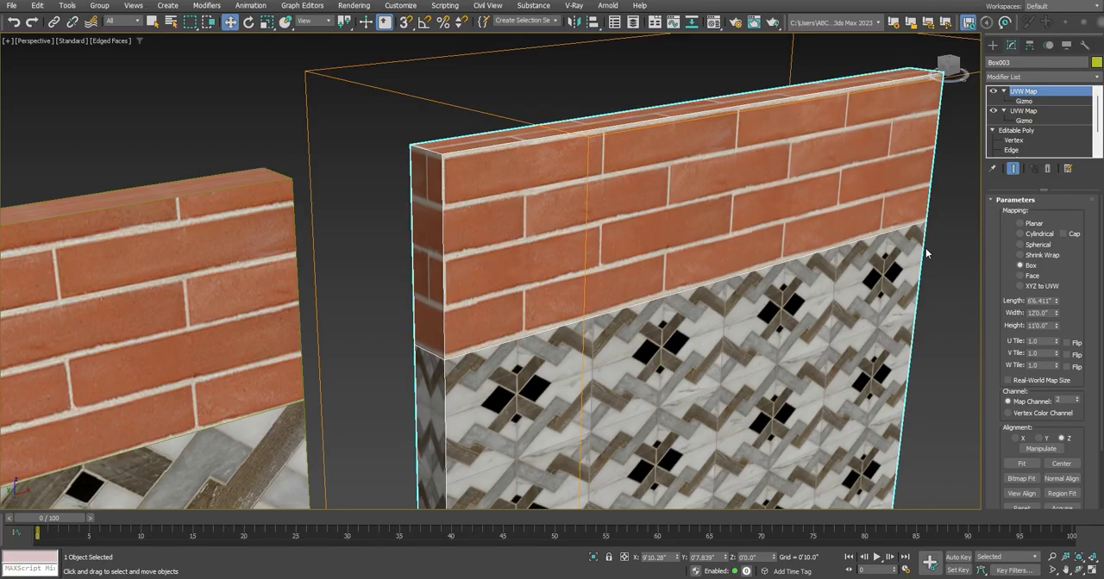
click(933, 307)
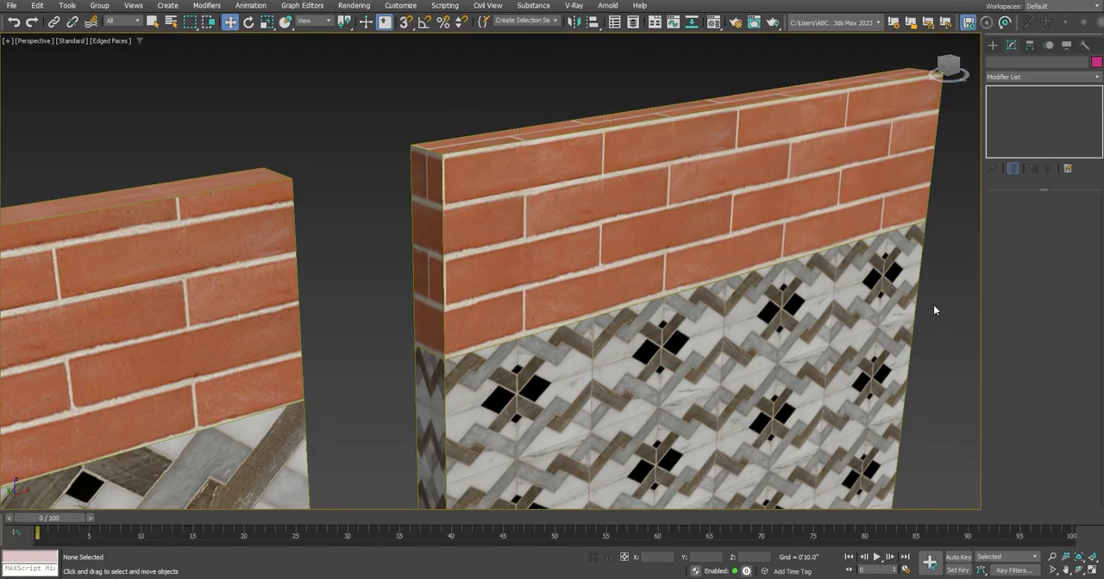
key(F4)
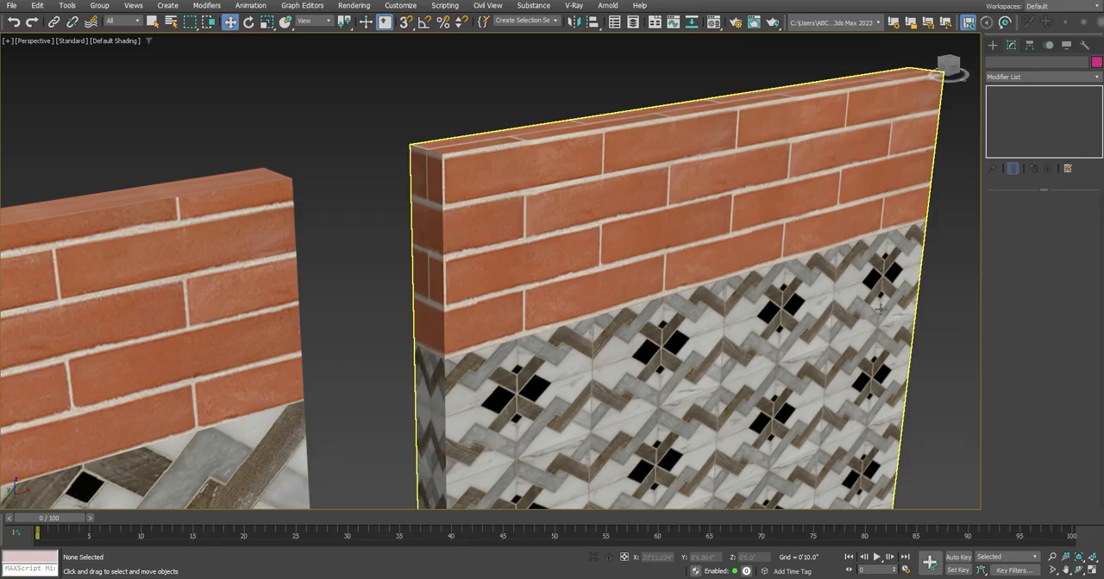